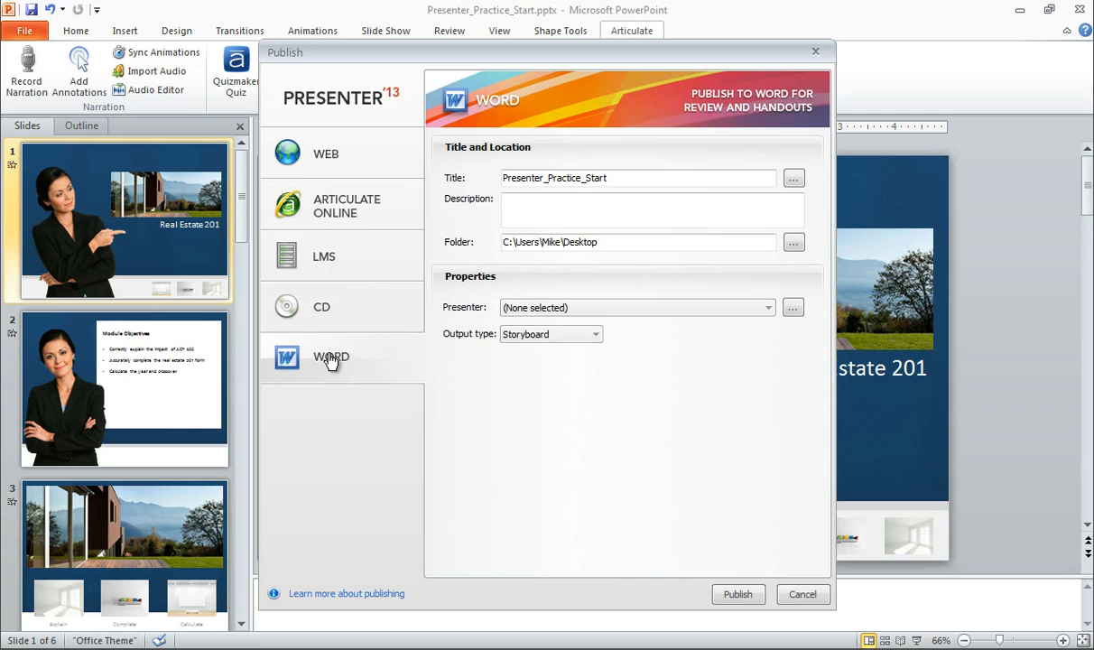
- Set up web publishing for the presentation with HTML5 output and Articulate Mobile Player on iPad enabled
{"action": "left_click", "coordinate": [322, 153]}
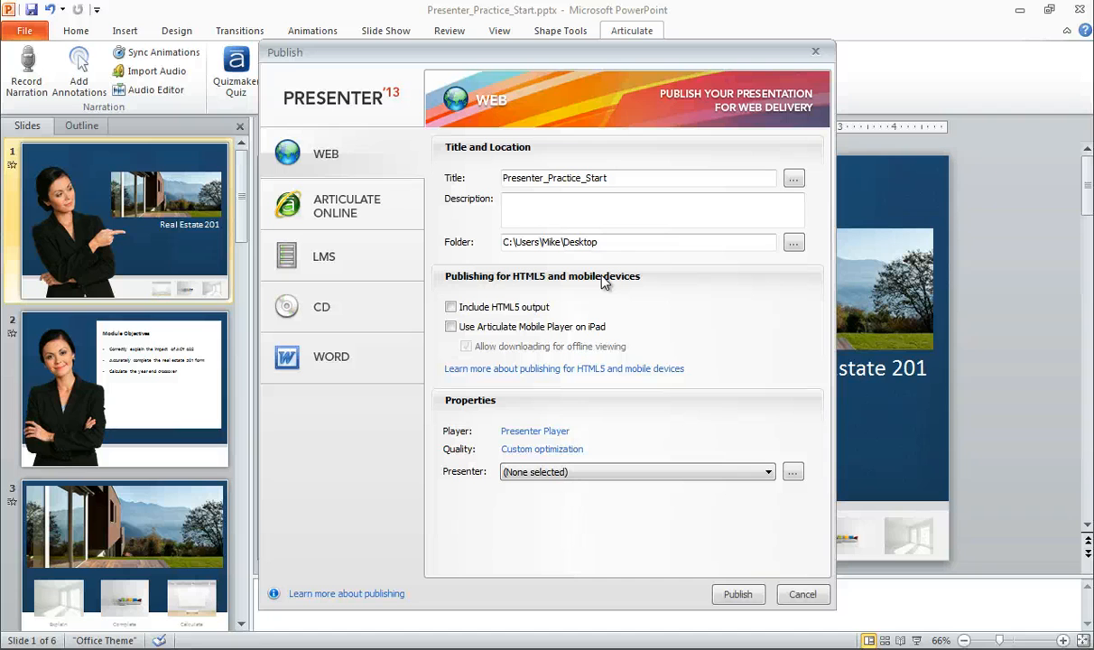
{"action": "left_click", "coordinate": [451, 308]}
{"action": "left_click", "coordinate": [452, 328]}
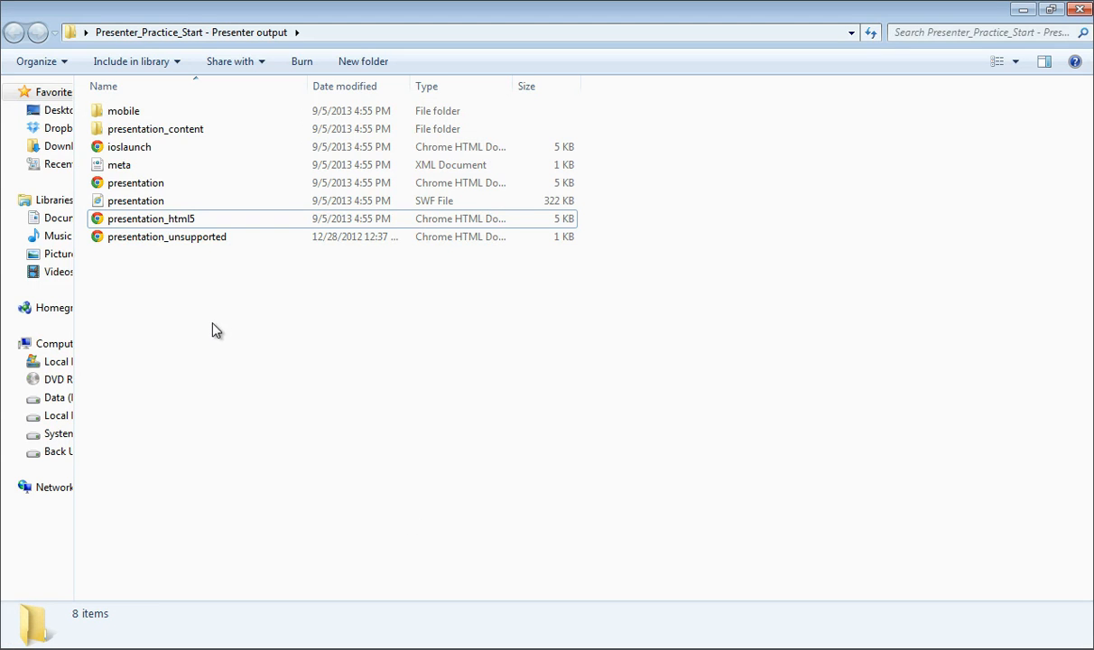
- Examine the launch files in the published web output folder: presentation_html5, presentation and ioslaunch
{"action": "left_click", "coordinate": [187, 221]}
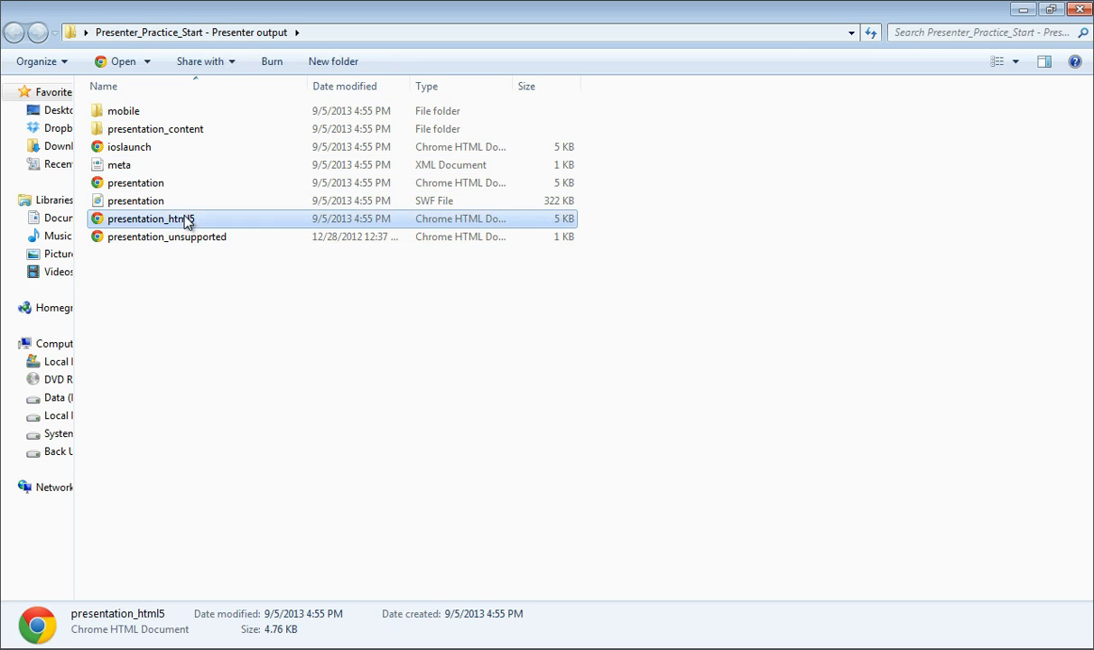
{"action": "left_click", "coordinate": [134, 182]}
{"action": "left_click", "coordinate": [140, 147]}
{"action": "left_click", "coordinate": [164, 318]}
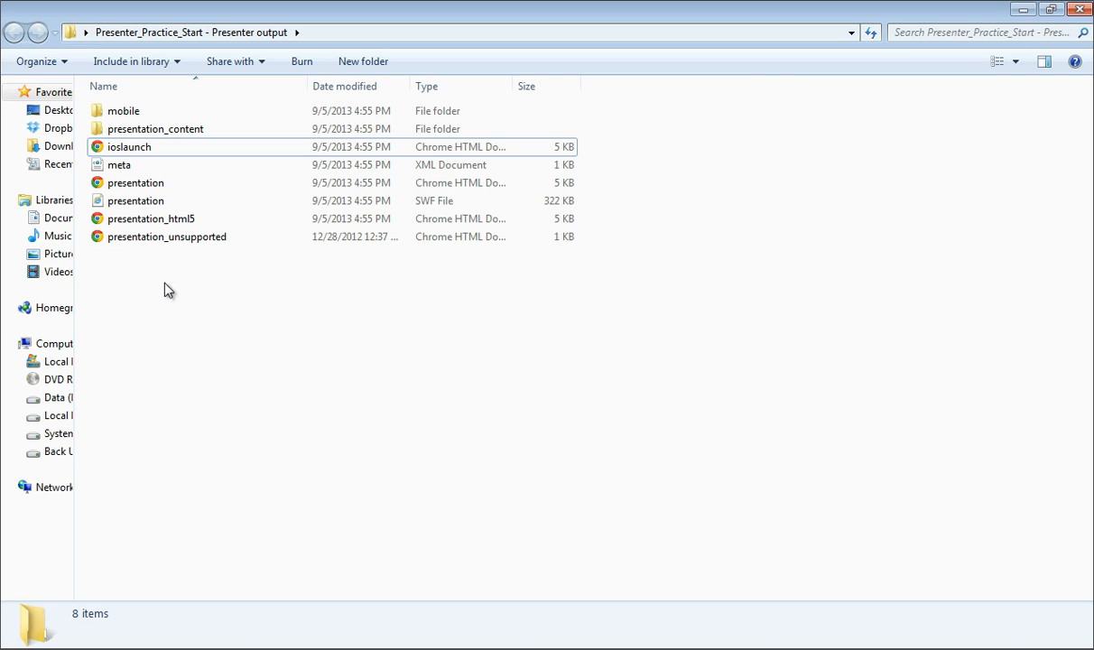
{"action": "left_click", "coordinate": [126, 184]}
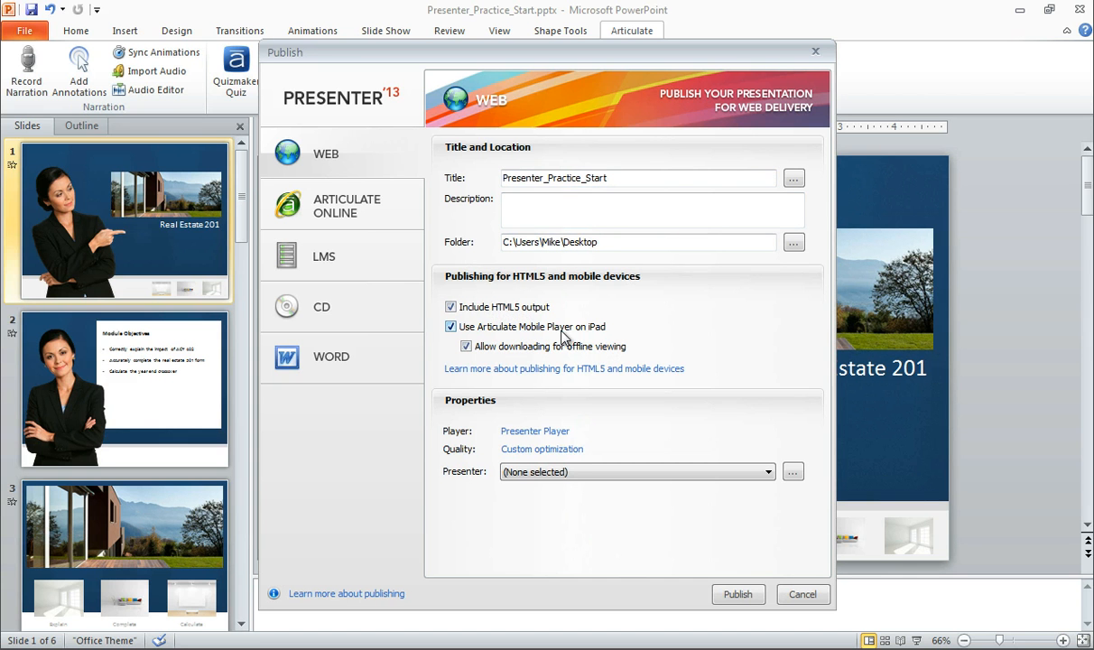
- Review the Articulate Online and LMS publishing options, including the list of LMS standards available for output
{"action": "left_click", "coordinate": [328, 209]}
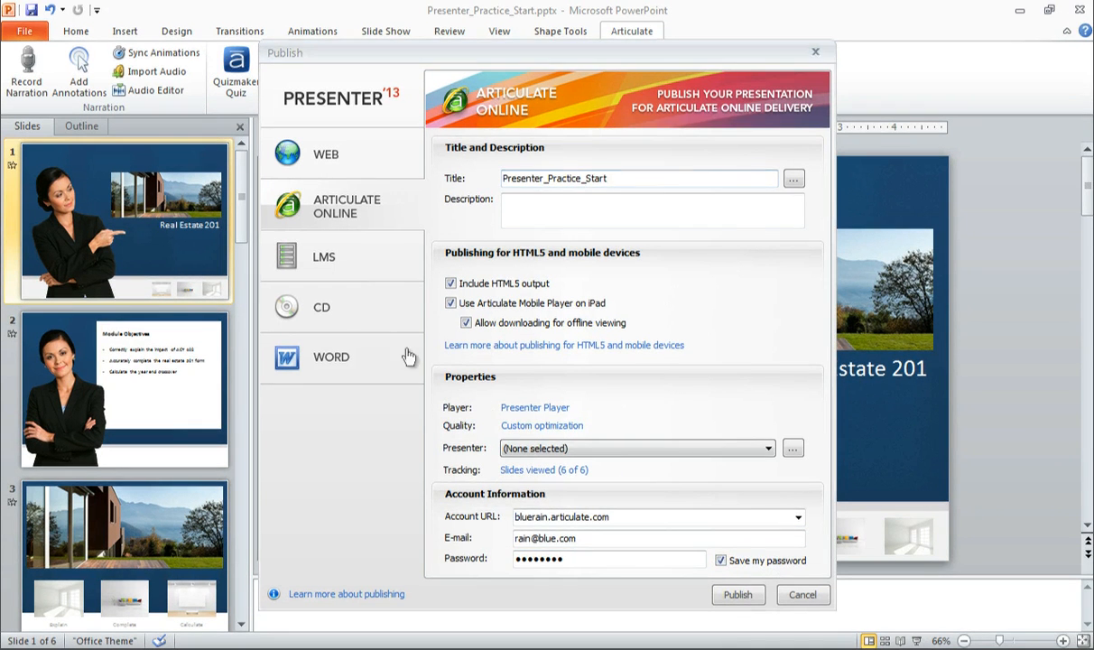
{"action": "left_click", "coordinate": [329, 261]}
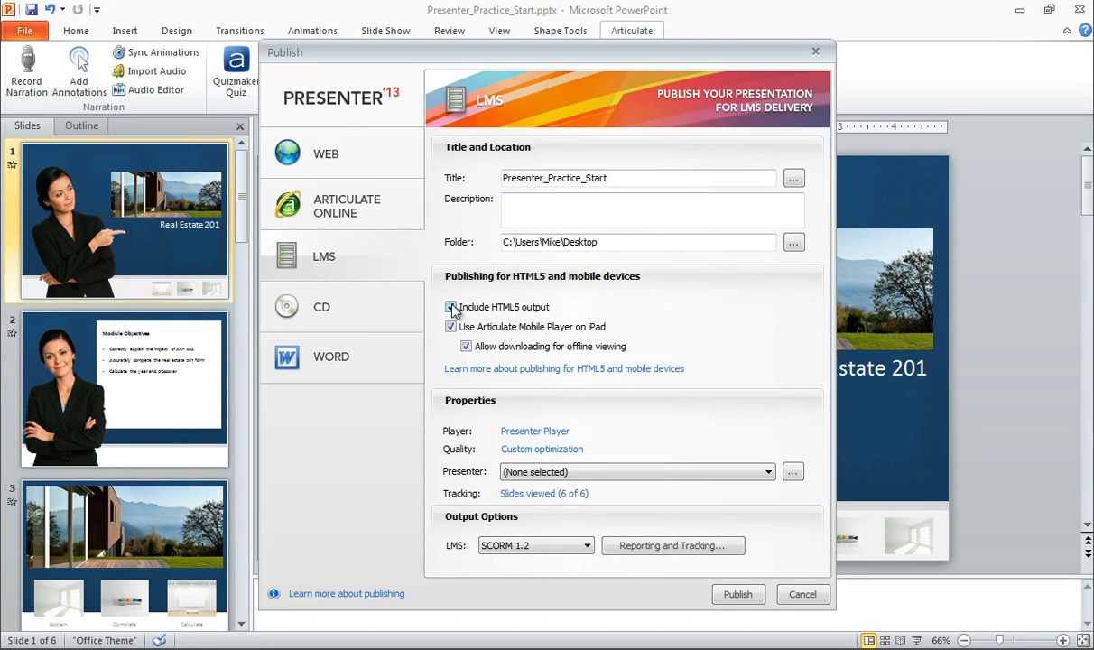
{"action": "left_click", "coordinate": [478, 308]}
{"action": "left_click", "coordinate": [479, 307]}
{"action": "left_click", "coordinate": [588, 547]}
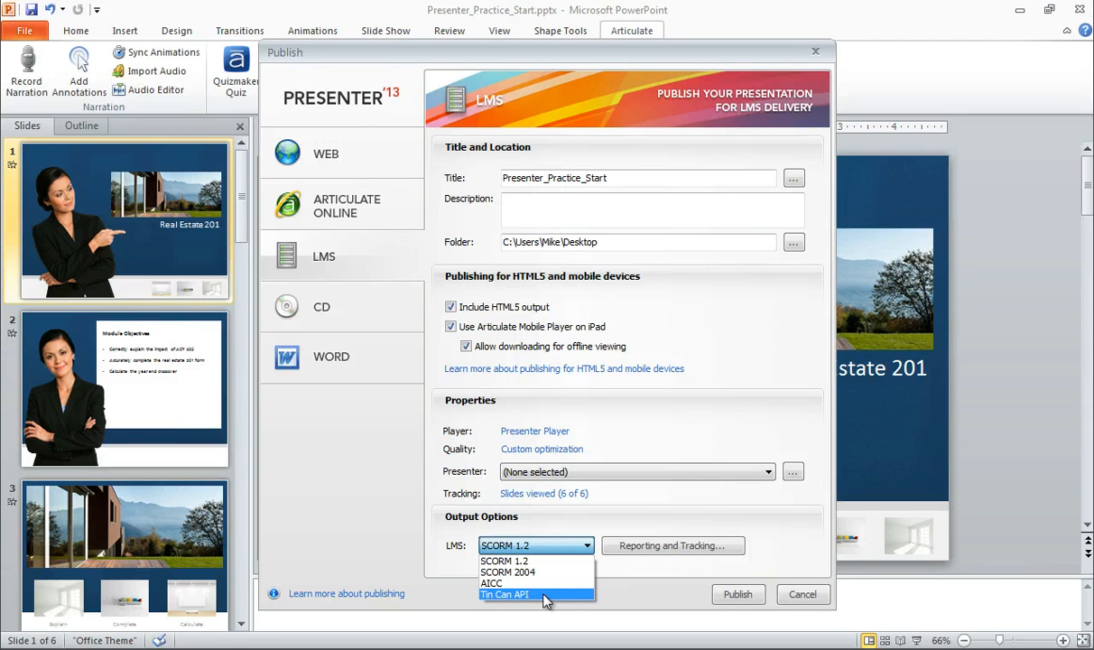
{"action": "left_click", "coordinate": [555, 526]}
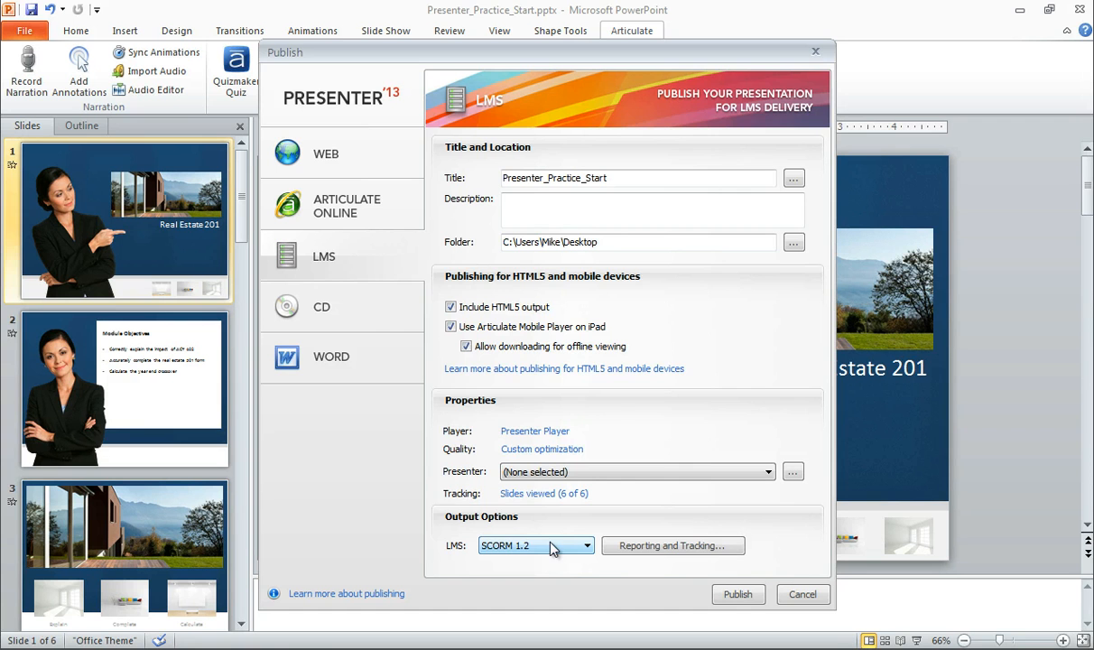
- Review the LMS reporting and tracking options, including the statuses that can be reported, and cancel the dialog
{"action": "left_click", "coordinate": [660, 550]}
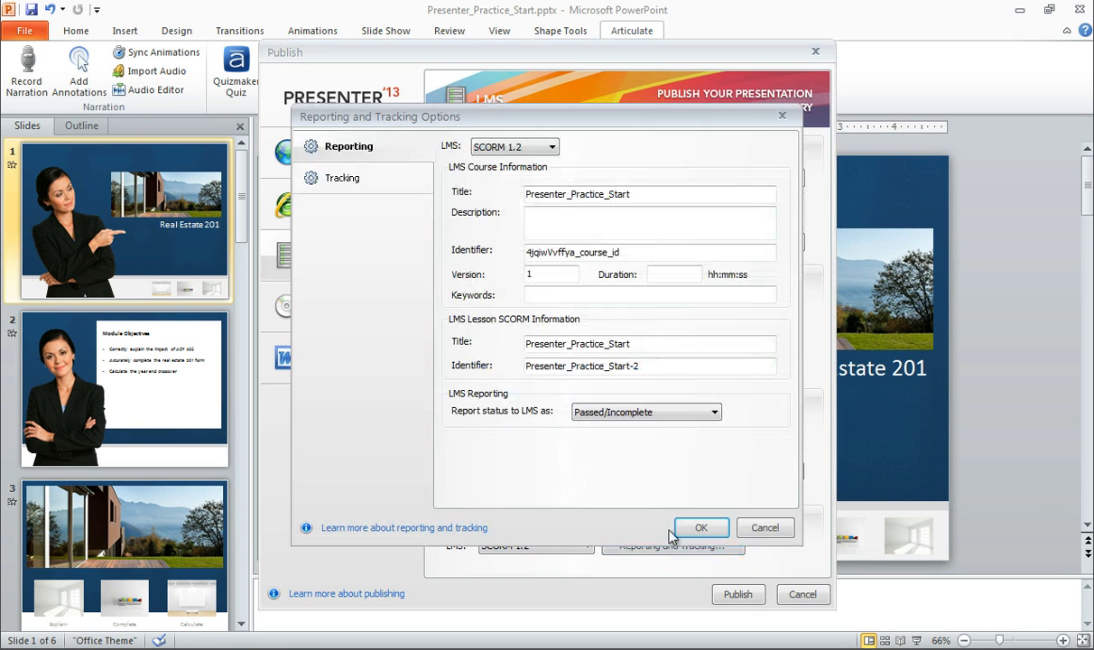
{"action": "left_click", "coordinate": [655, 414]}
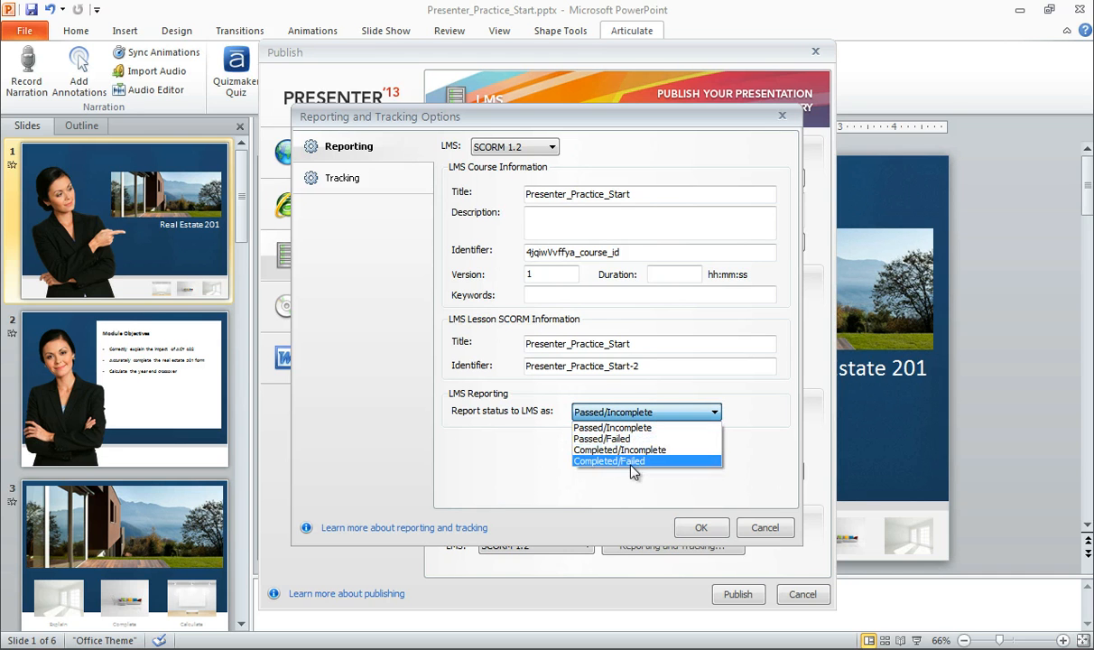
{"action": "left_click", "coordinate": [625, 490]}
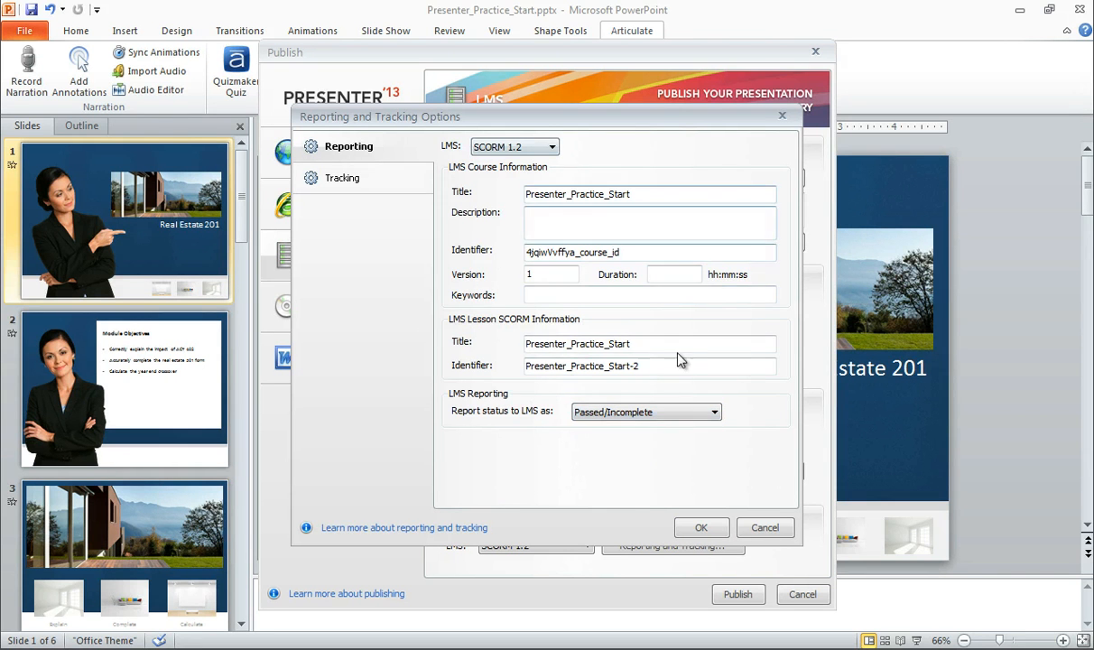
{"action": "left_click", "coordinate": [766, 529]}
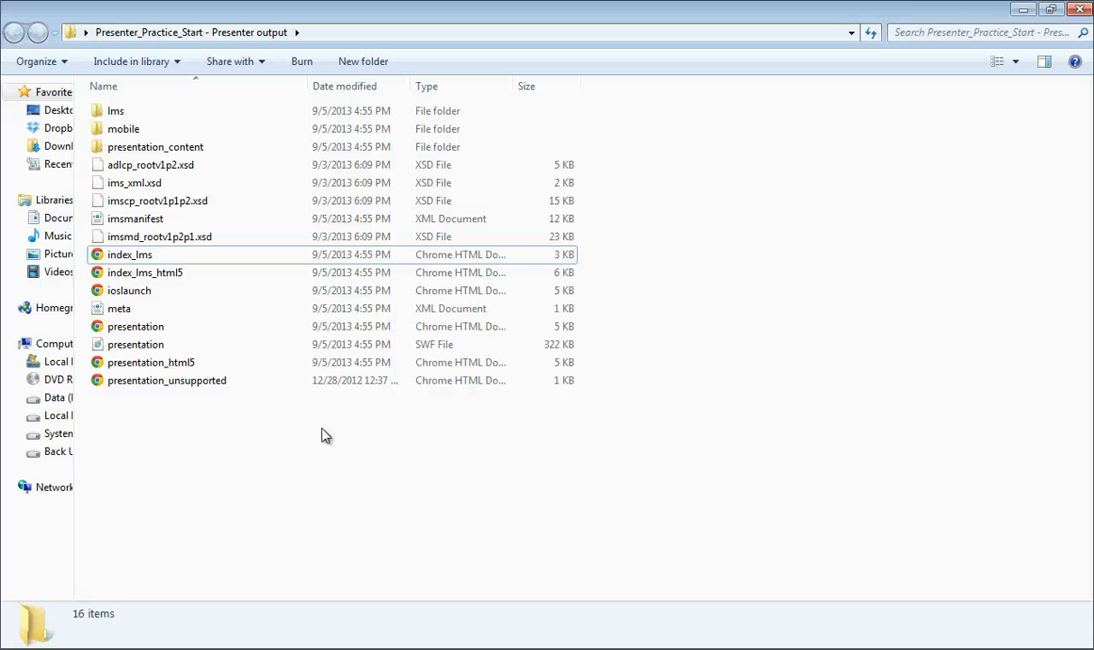
- Compress all files and folders of the published LMS output into one zipped folder named mycourse
{"action": "left_click_drag", "start_coordinate": [150, 428], "coordinate": [116, 110]}
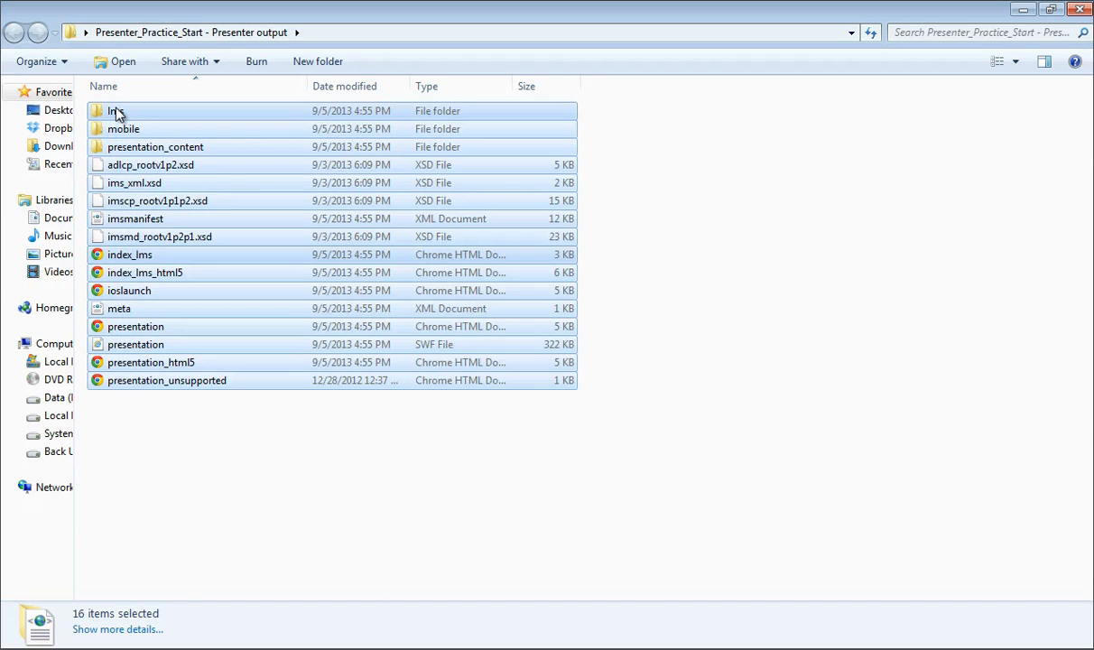
{"action": "right_click", "coordinate": [117, 111]}
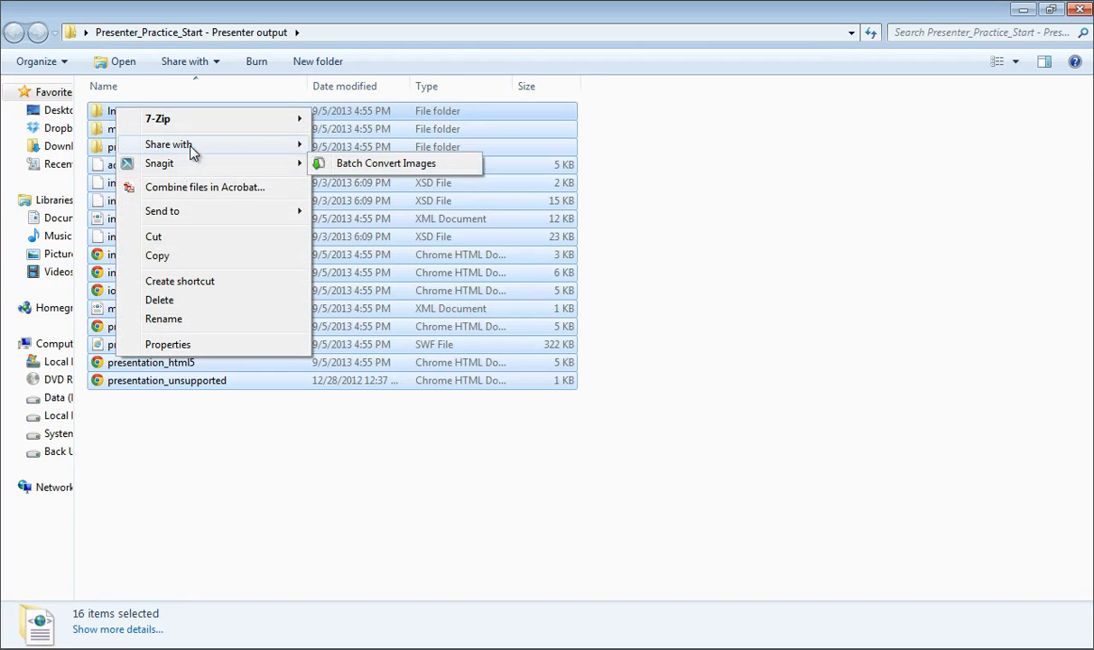
{"action": "mouse_move", "coordinate": [188, 210]}
{"action": "left_click", "coordinate": [379, 212]}
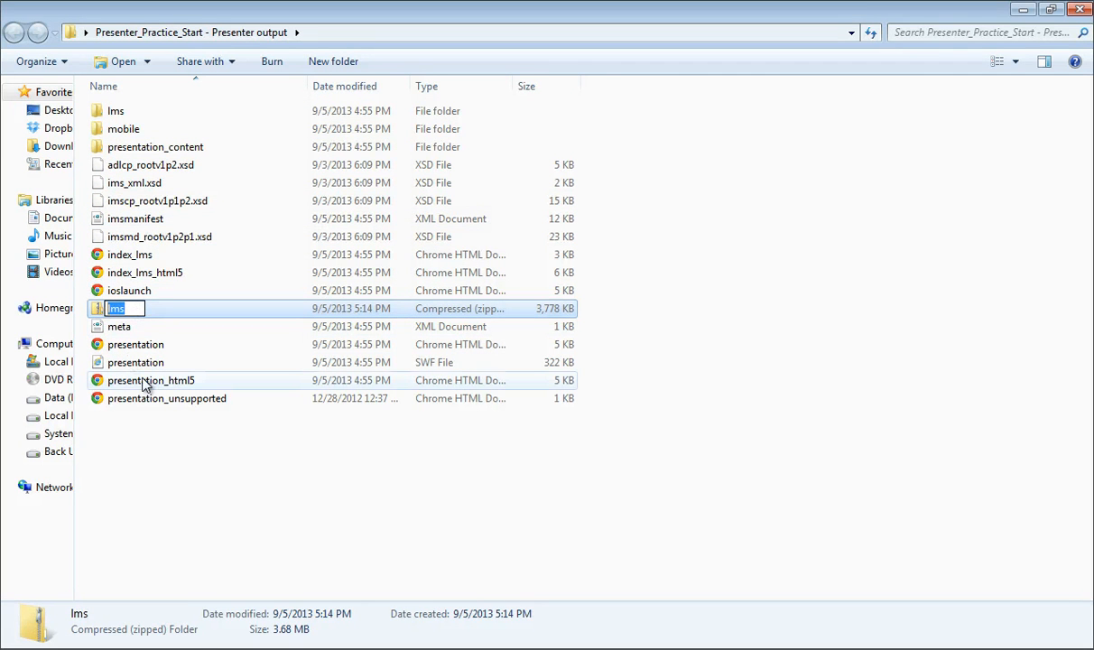
{"action": "type", "text": "mycourse"}
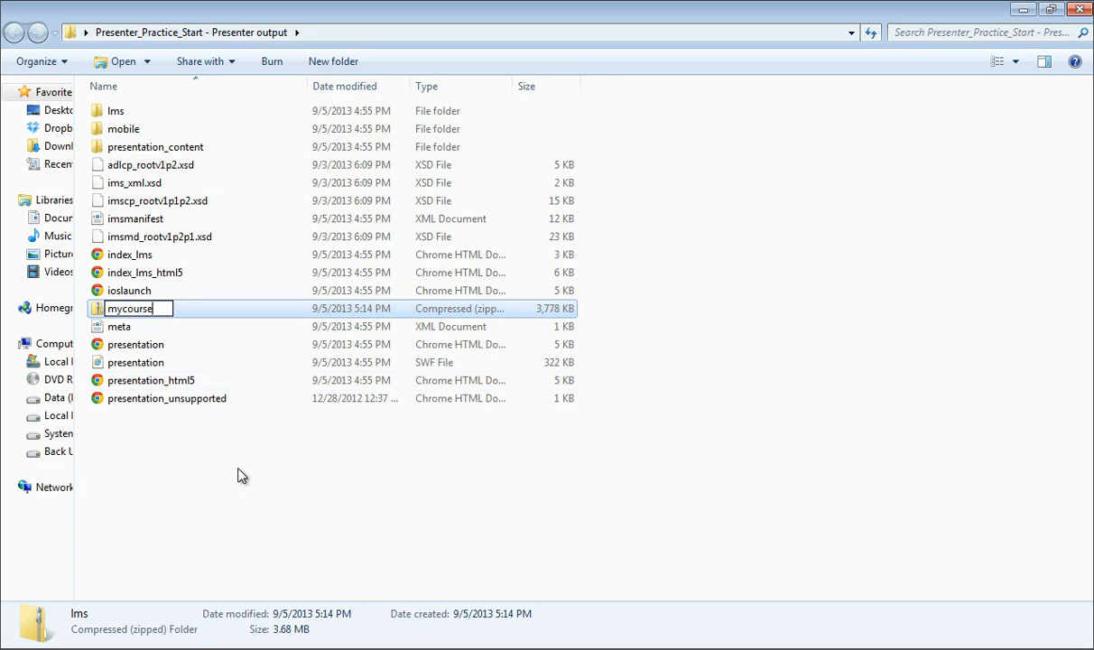
{"action": "key", "text": "Return"}
{"action": "left_click", "coordinate": [240, 473]}
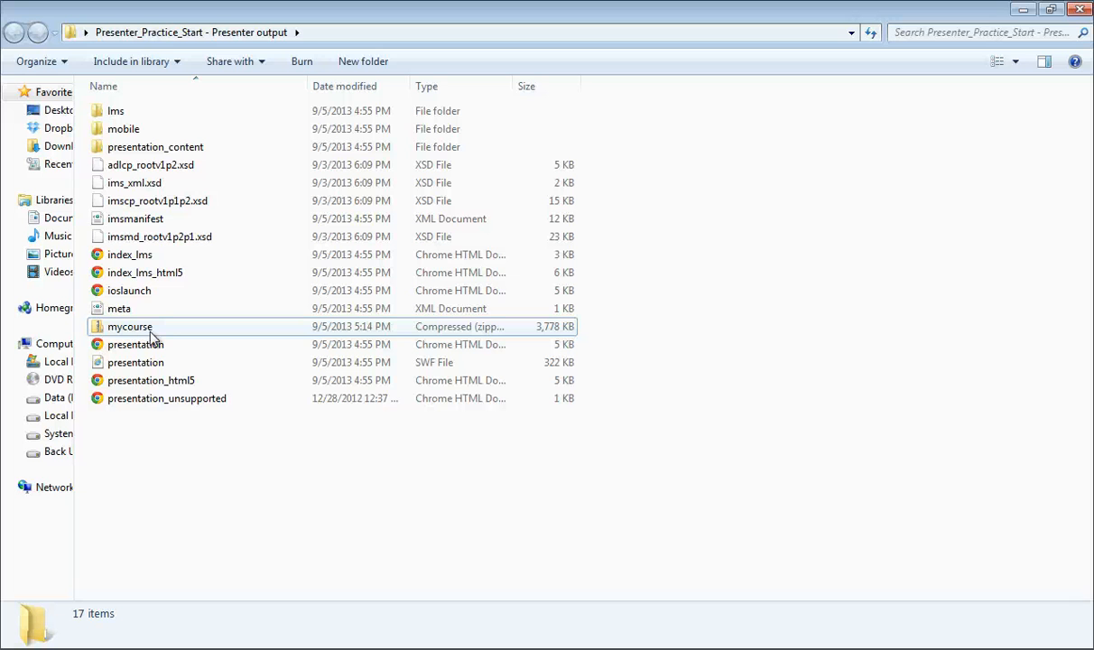
- Examine the mycourse zip and compare the index_lms and presentation launch files in the LMS output folder
{"action": "mouse_move", "coordinate": [127, 334]}
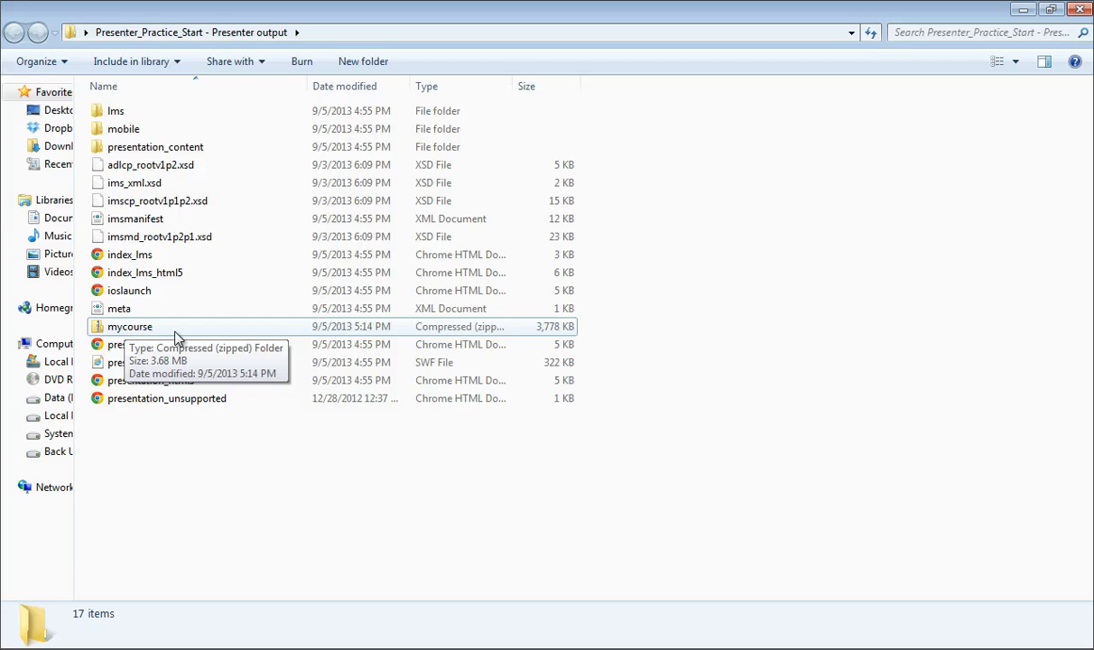
{"action": "left_click", "coordinate": [120, 254]}
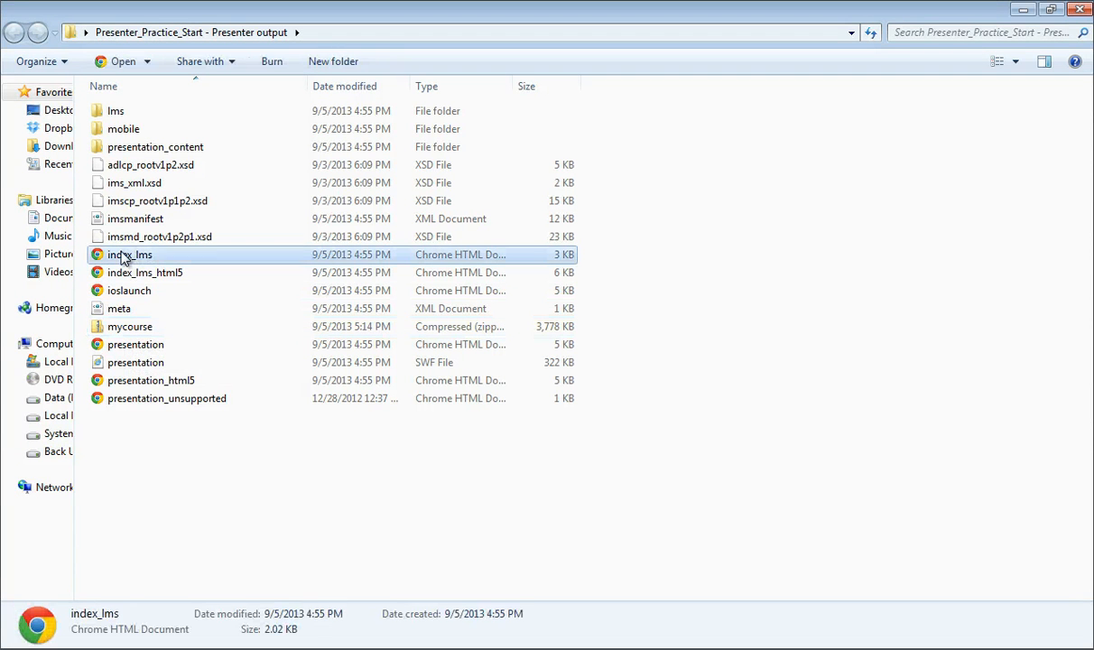
{"action": "mouse_move", "coordinate": [136, 264]}
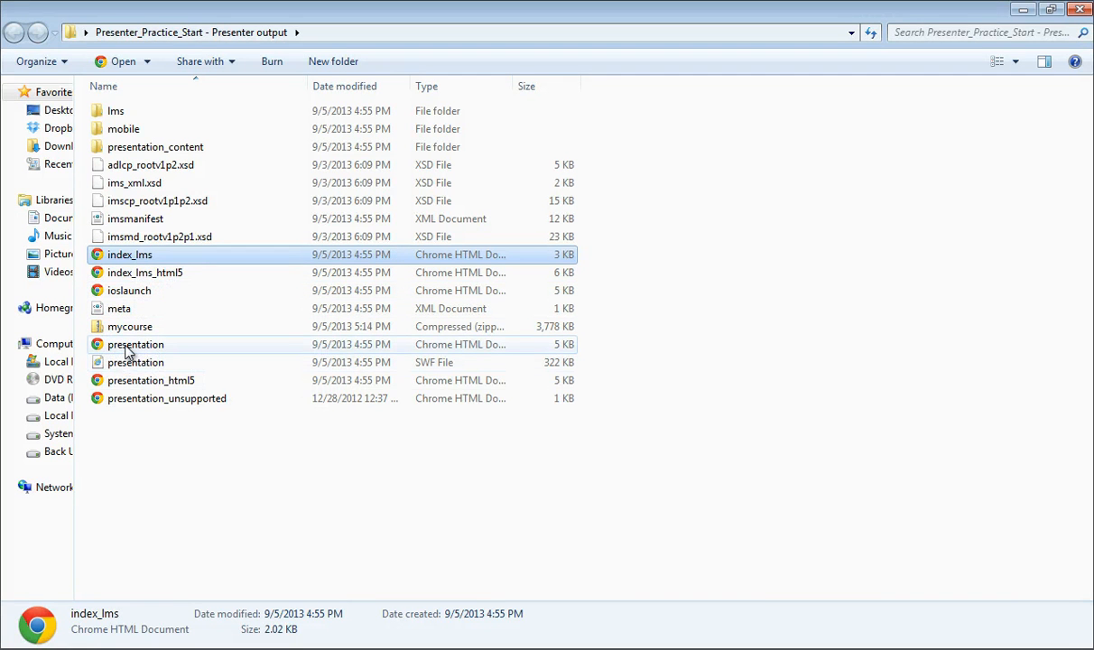
{"action": "left_click", "coordinate": [127, 351]}
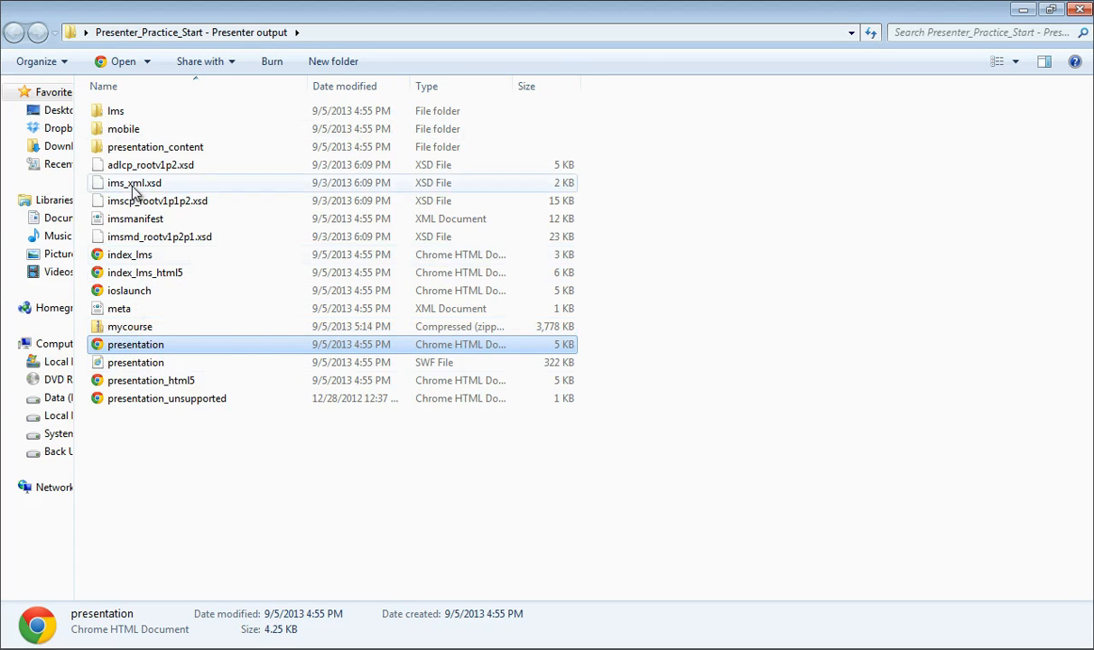
{"action": "left_click", "coordinate": [121, 325]}
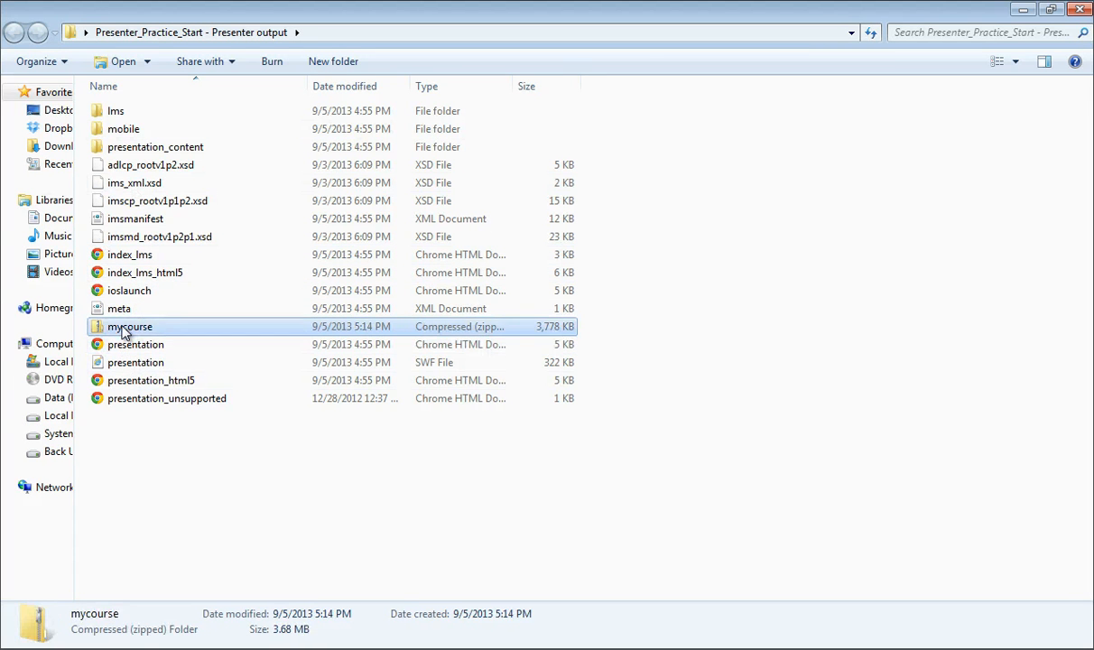
{"action": "left_click", "coordinate": [131, 258]}
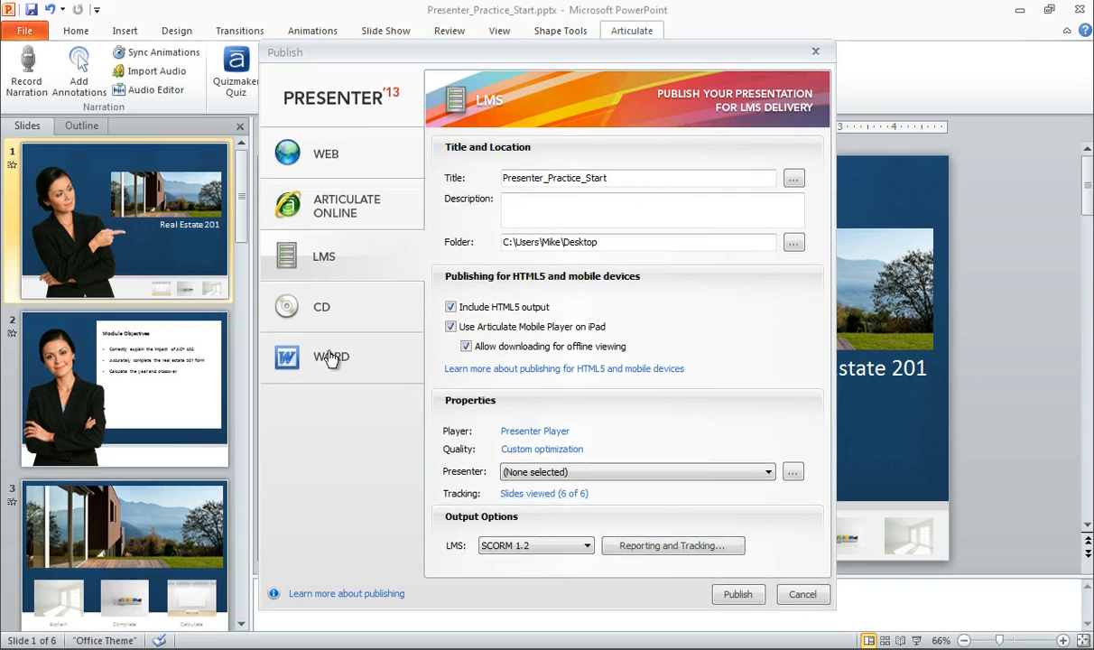
- Display the CD publishing options and switch to the folder holding the published CD output
{"action": "left_click", "coordinate": [324, 311]}
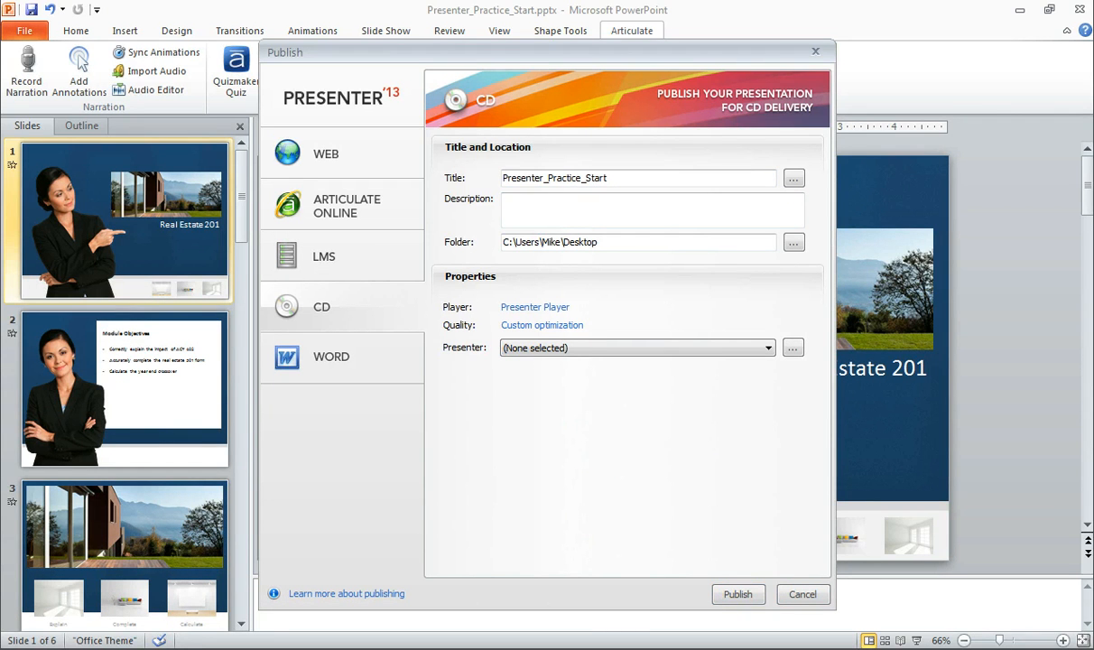
{"action": "mouse_move", "coordinate": [136, 647]}
{"action": "left_click", "coordinate": [152, 600]}
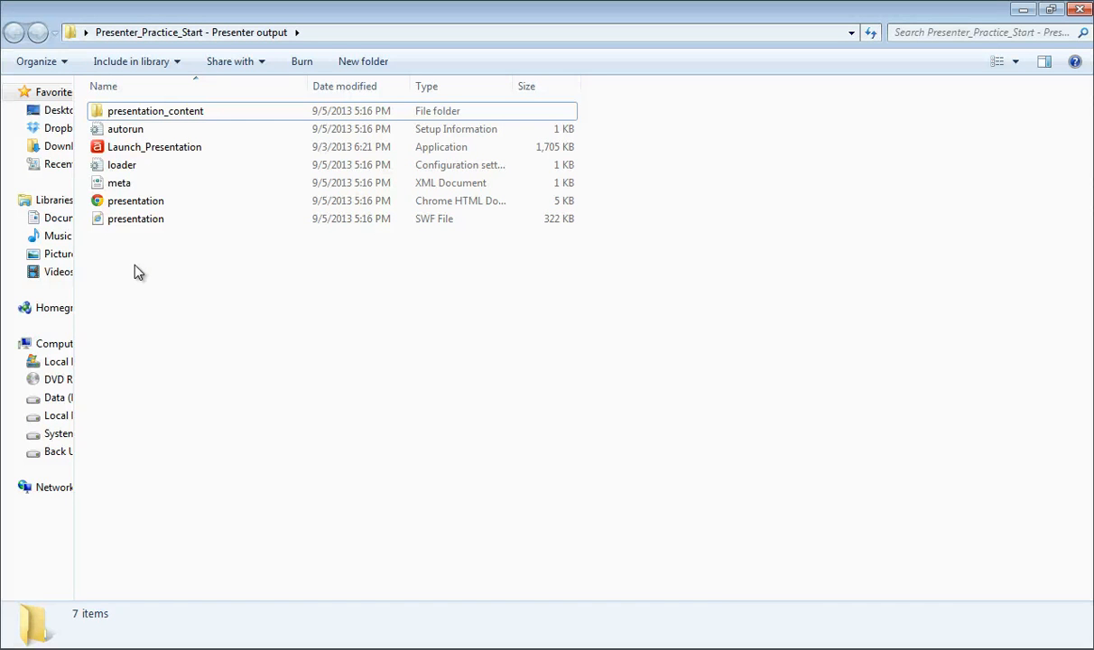
{"action": "mouse_move", "coordinate": [129, 261]}
{"action": "left_mouse_down"}
{"action": "mouse_move", "coordinate": [114, 152]}
{"action": "mouse_move", "coordinate": [139, 113]}
{"action": "left_mouse_up"}
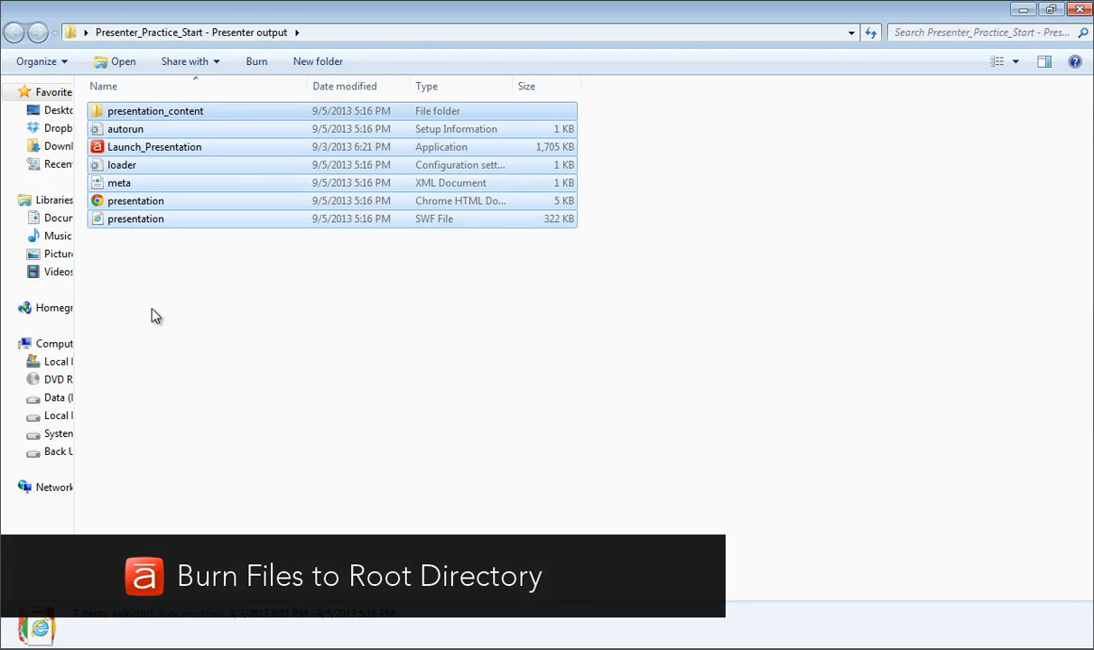
{"action": "right_click", "coordinate": [148, 269]}
{"action": "left_click", "coordinate": [110, 253]}
{"action": "right_click", "coordinate": [115, 250]}
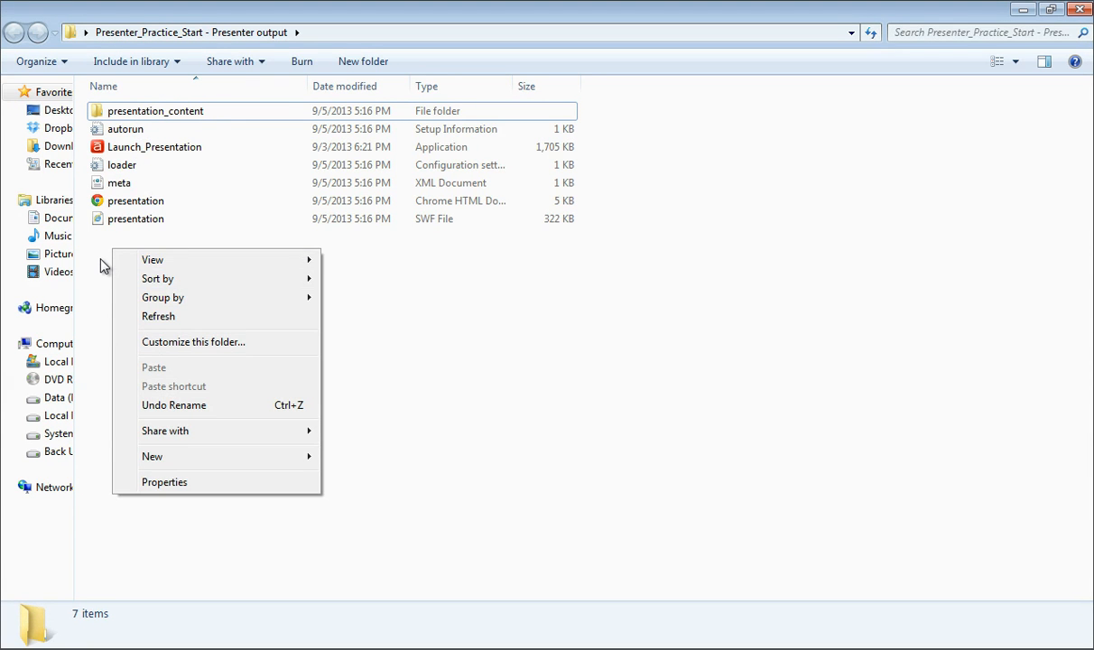
{"action": "left_click", "coordinate": [127, 241]}
{"action": "left_click_drag", "start_coordinate": [154, 269], "coordinate": [140, 113]}
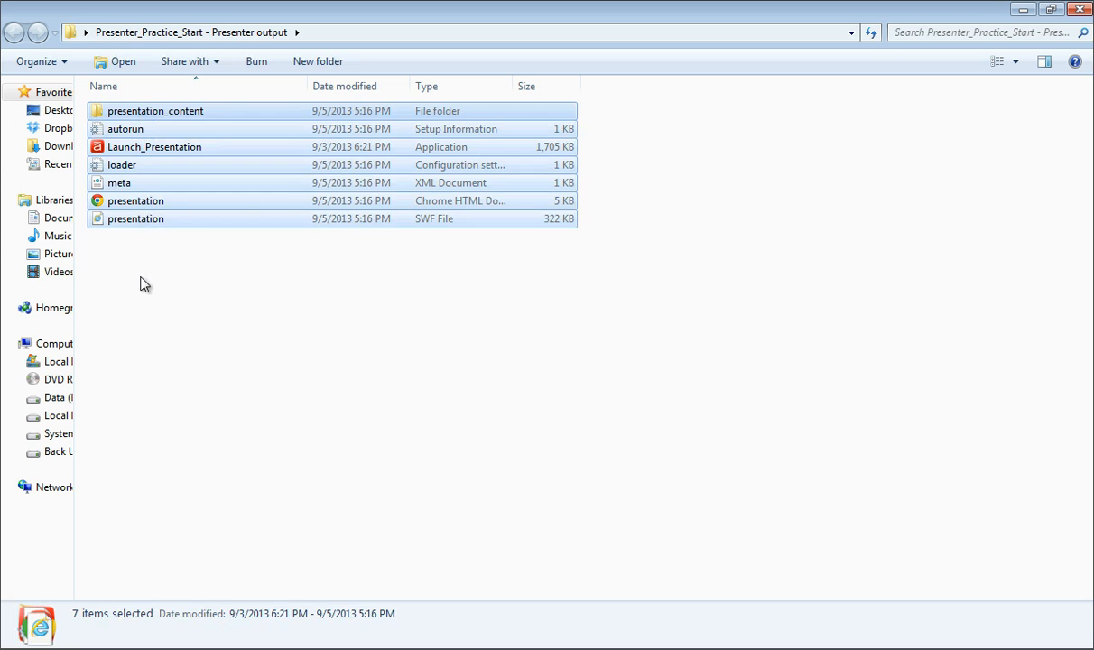
{"action": "left_click", "coordinate": [140, 276]}
- Open the autorun file in Notepad, examine its open and icon entries beside the output files, and close it
{"action": "right_click", "coordinate": [118, 128]}
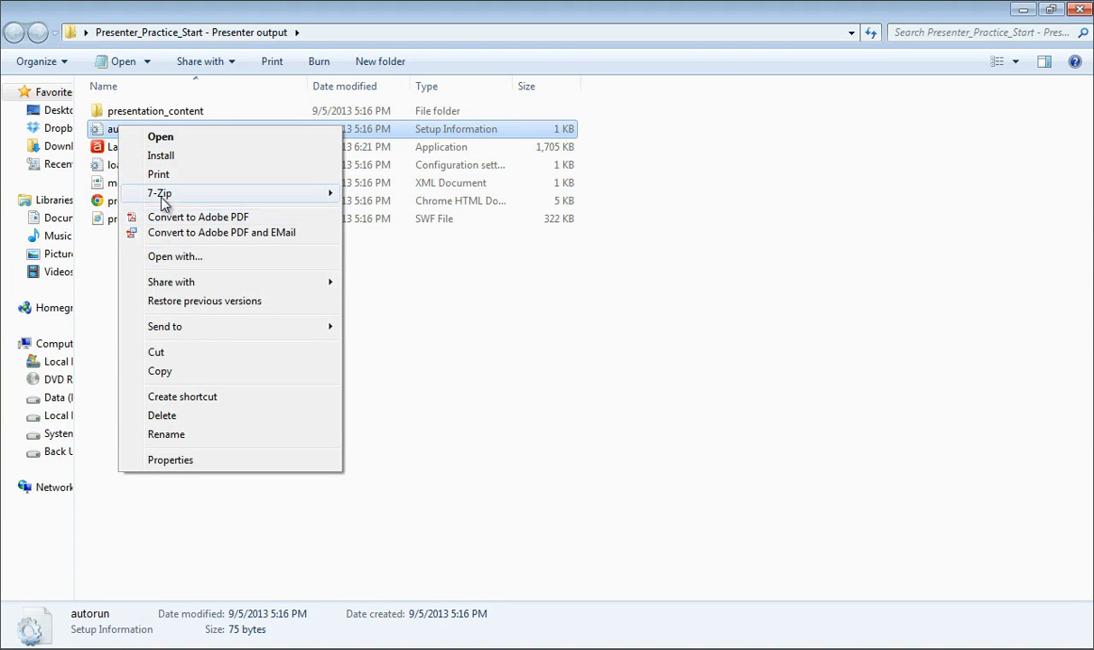
{"action": "left_click", "coordinate": [166, 139]}
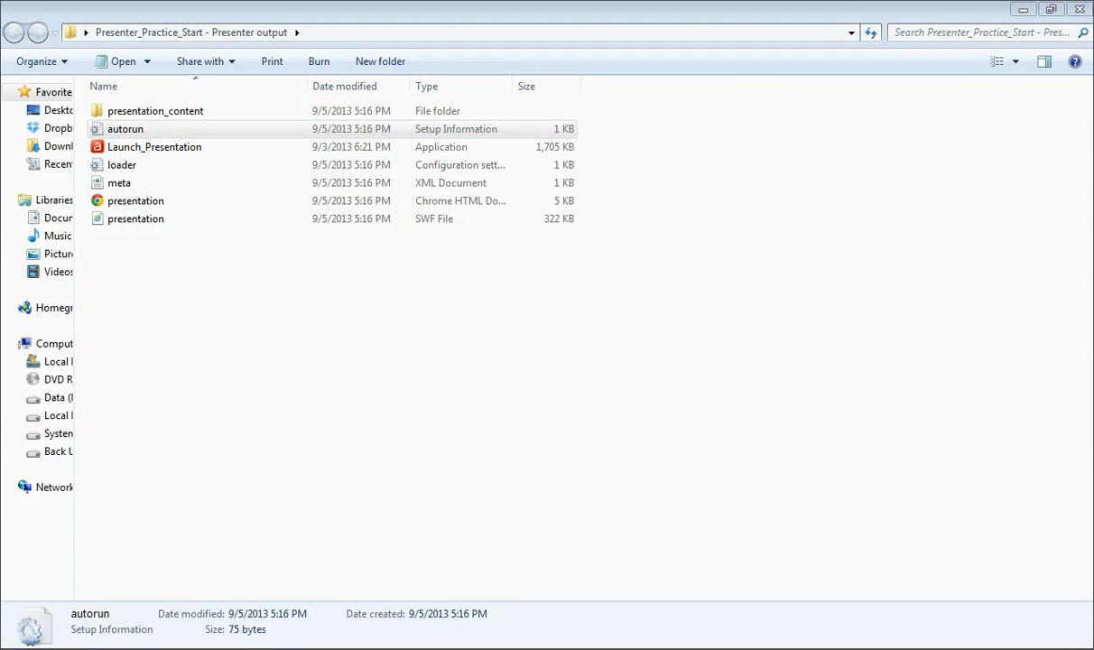
{"action": "left_click_drag", "start_coordinate": [840, 11], "coordinate": [369, 80]}
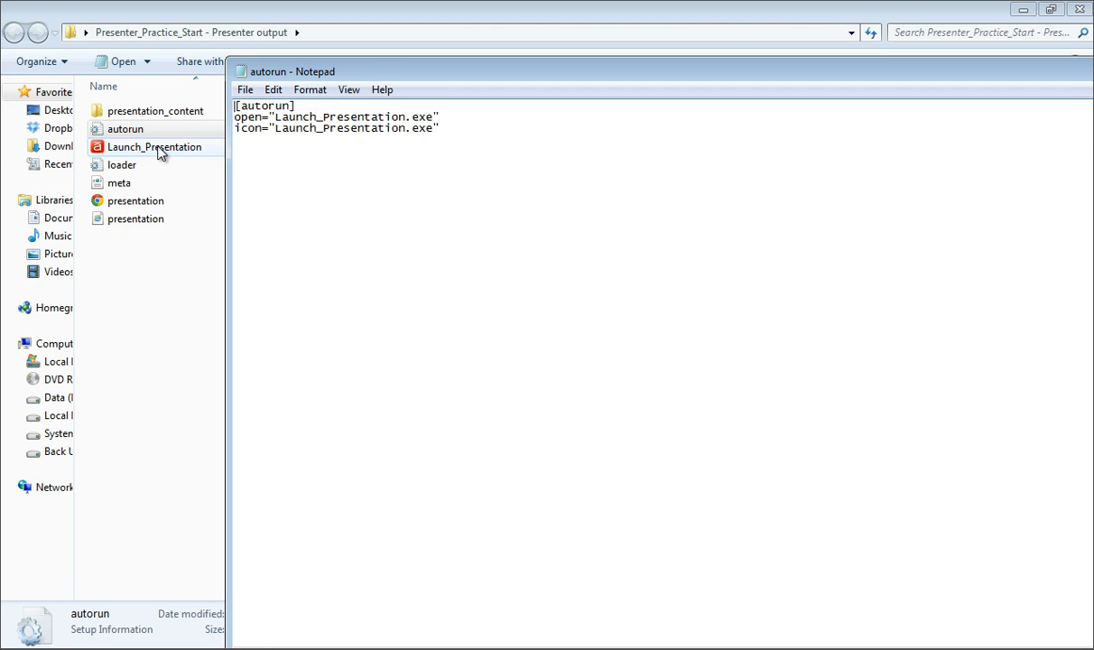
{"action": "left_click_drag", "start_coordinate": [375, 73], "coordinate": [547, 213]}
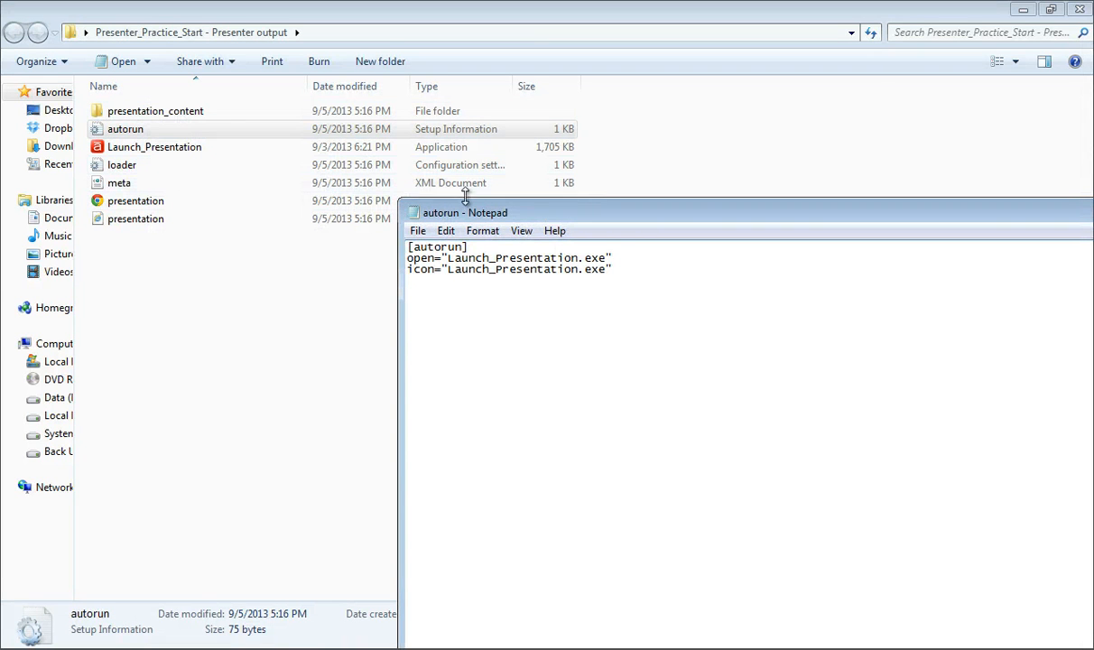
{"action": "key", "text": "alt+F4"}
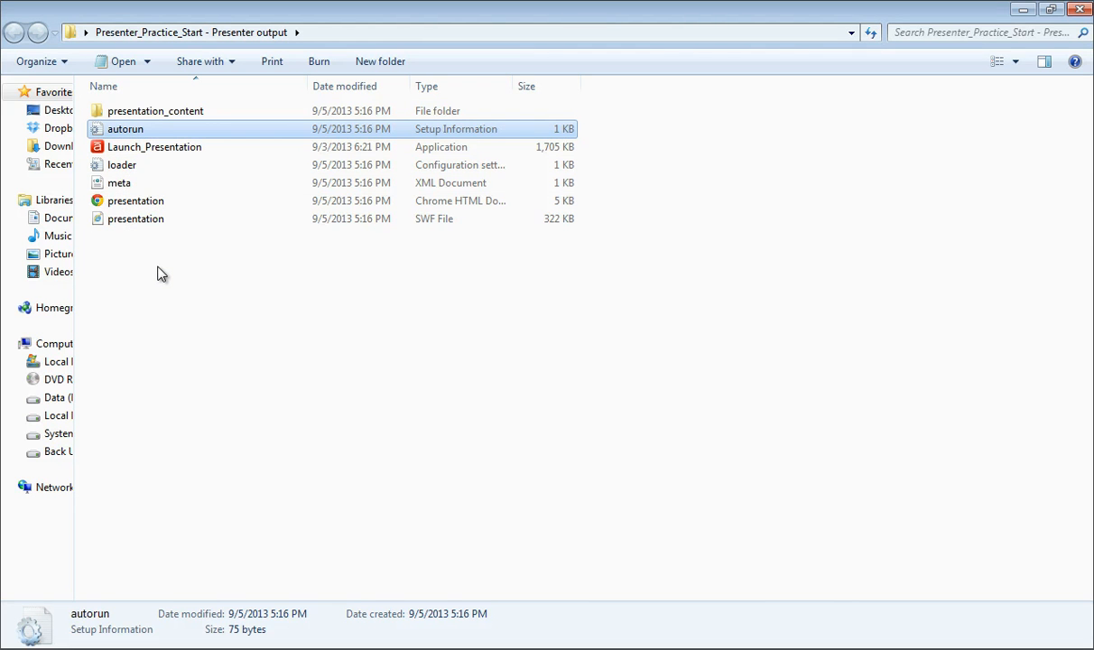
- Select all files and folders of the published CD output
{"action": "left_click_drag", "start_coordinate": [126, 260], "coordinate": [135, 116]}
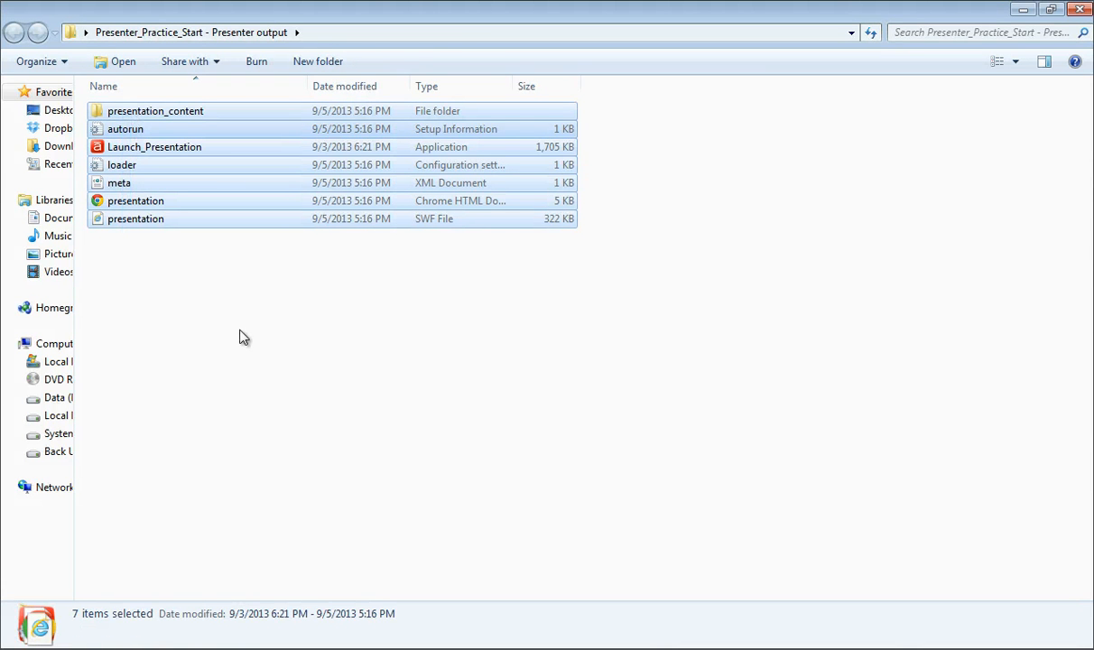
{"action": "left_click", "coordinate": [191, 293]}
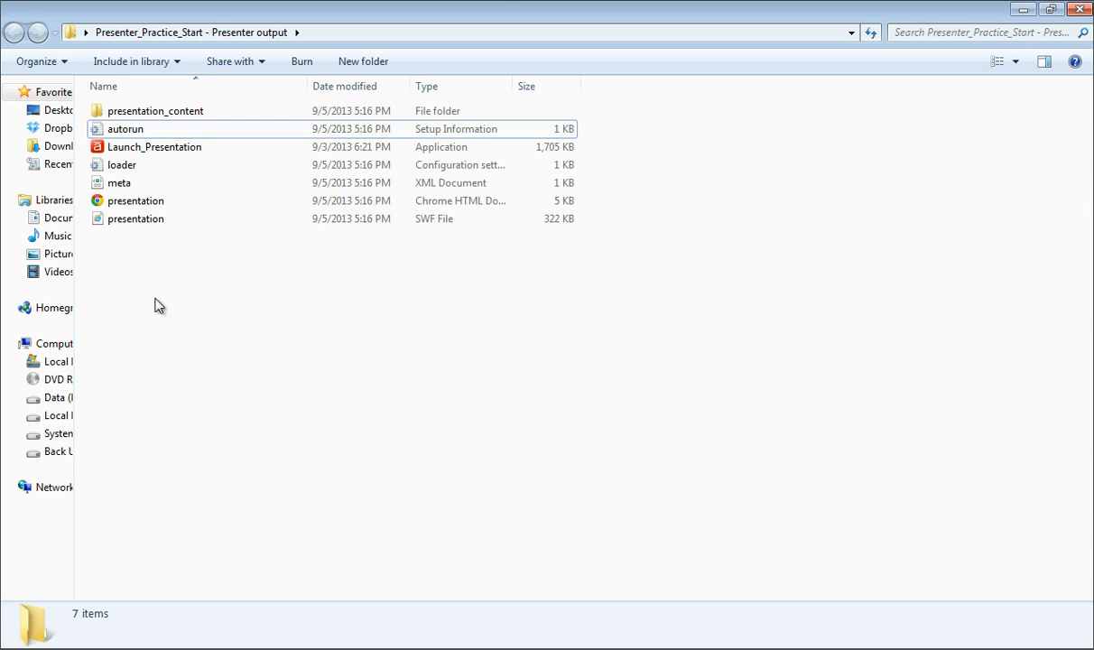
{"action": "left_click_drag", "start_coordinate": [149, 271], "coordinate": [121, 114]}
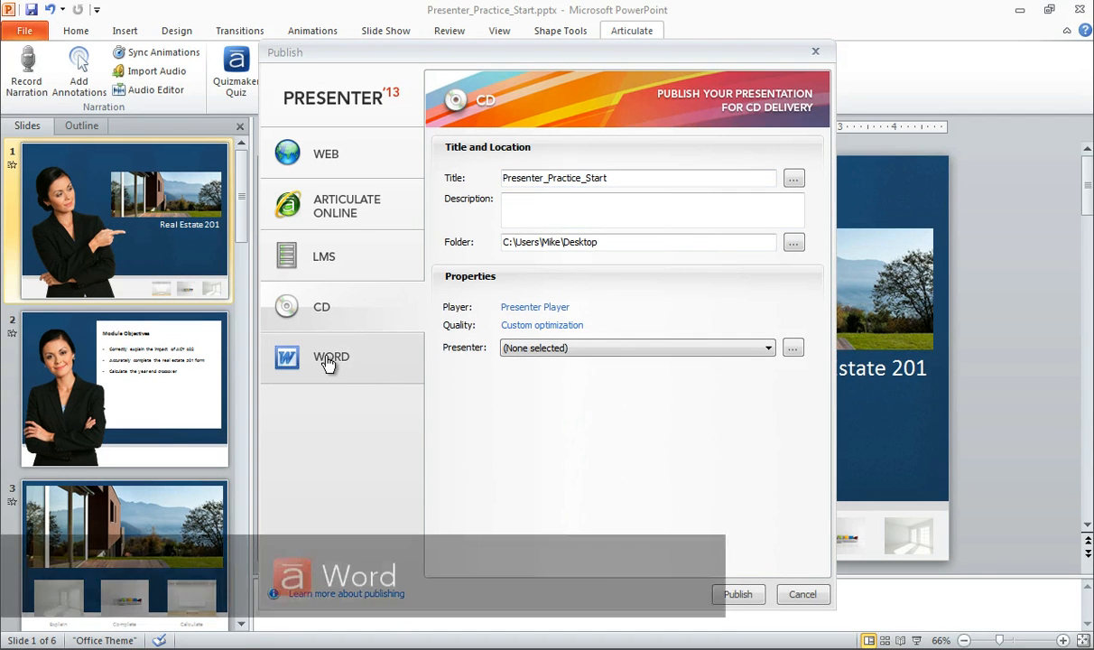
- Display the Word publishing options, choose Storyboard as the output type, and switch to the published document in Microsoft Word
{"action": "left_click", "coordinate": [329, 361]}
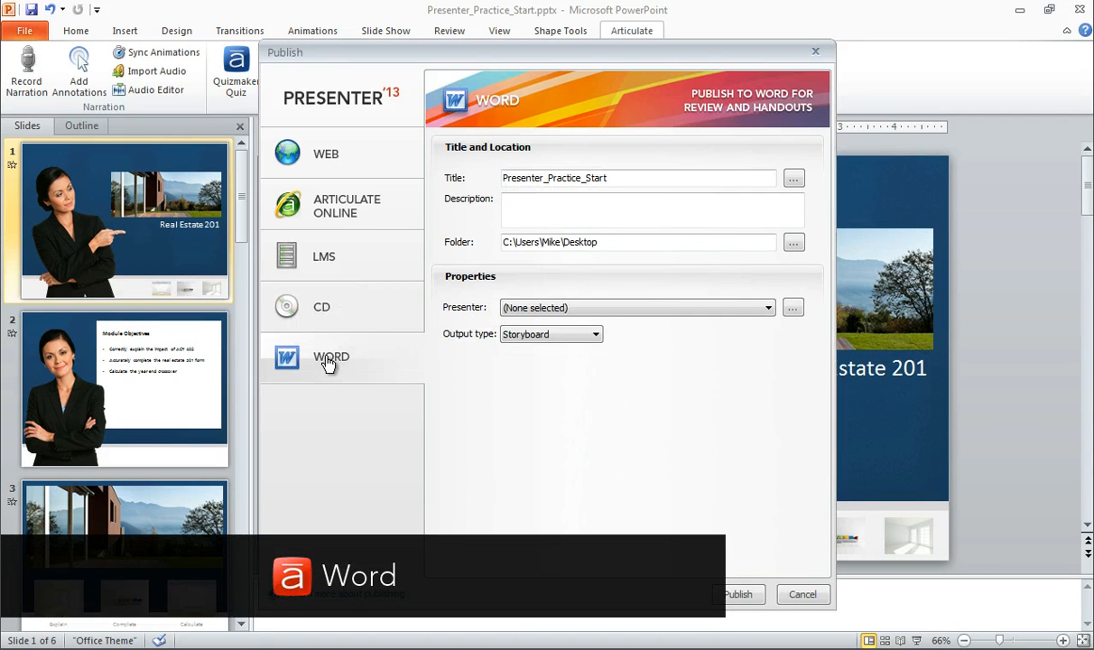
{"action": "left_click", "coordinate": [595, 336]}
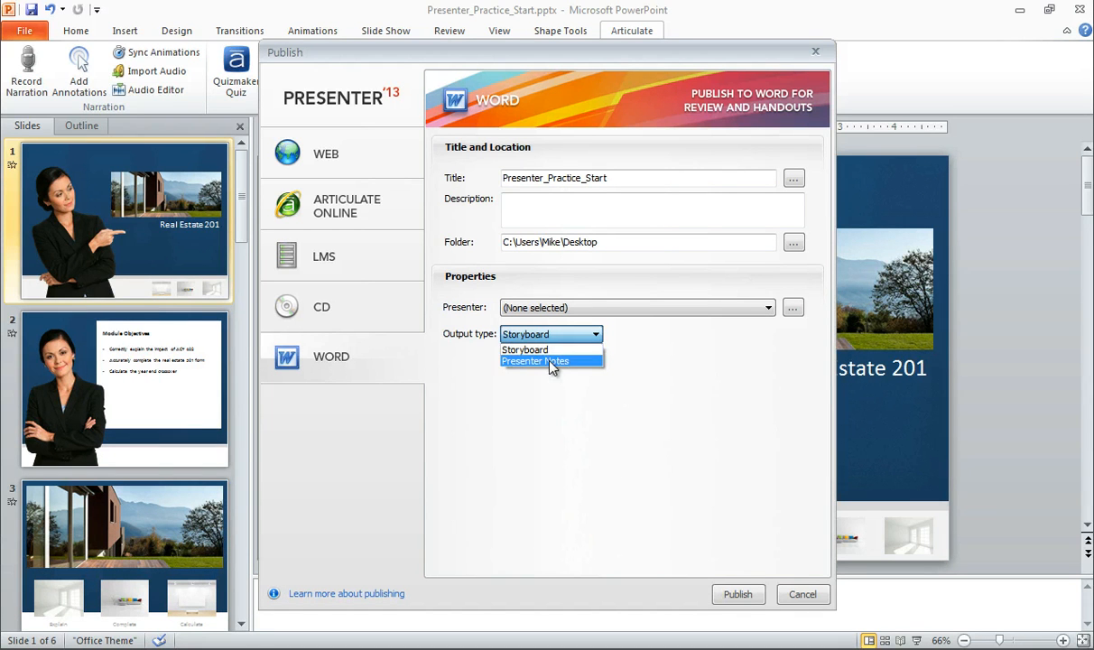
{"action": "left_click", "coordinate": [548, 351]}
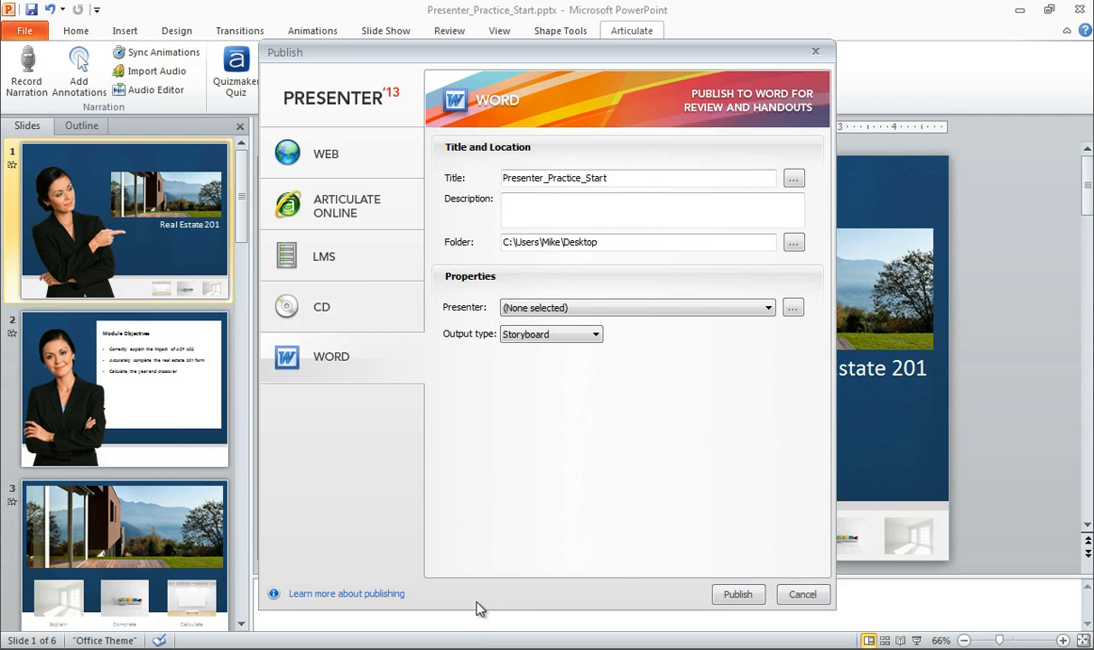
{"action": "mouse_move", "coordinate": [447, 648]}
{"action": "left_click", "coordinate": [443, 629]}
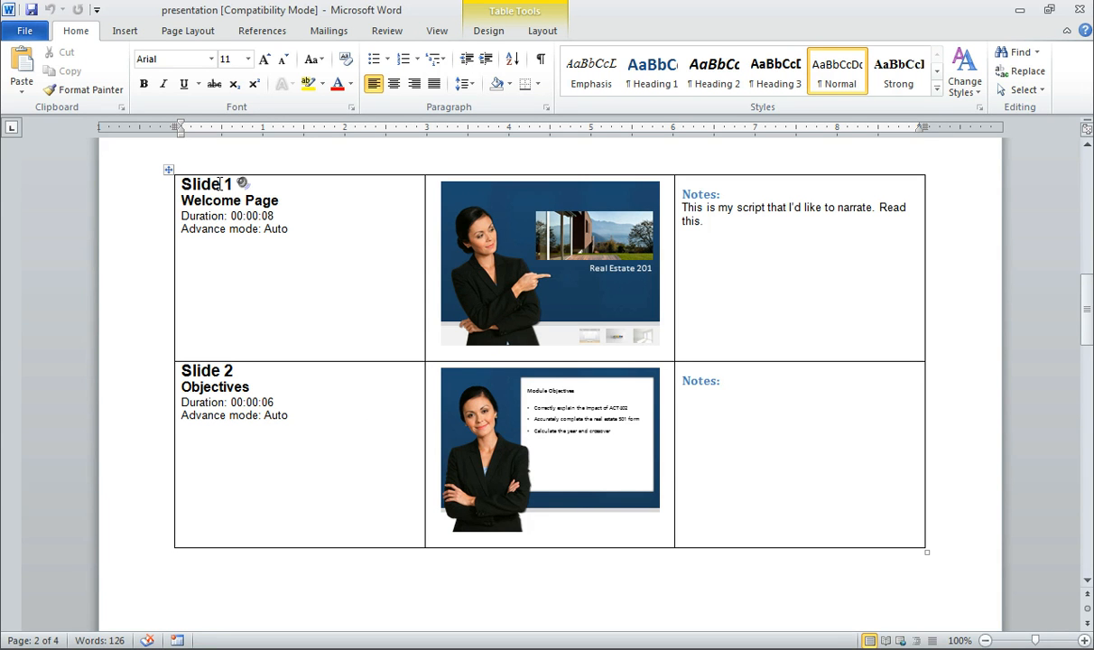
- Examine slide 1's title, duration, advance mode and narration notes in the published storyboard table
{"action": "left_click_drag", "start_coordinate": [280, 201], "coordinate": [176, 200]}
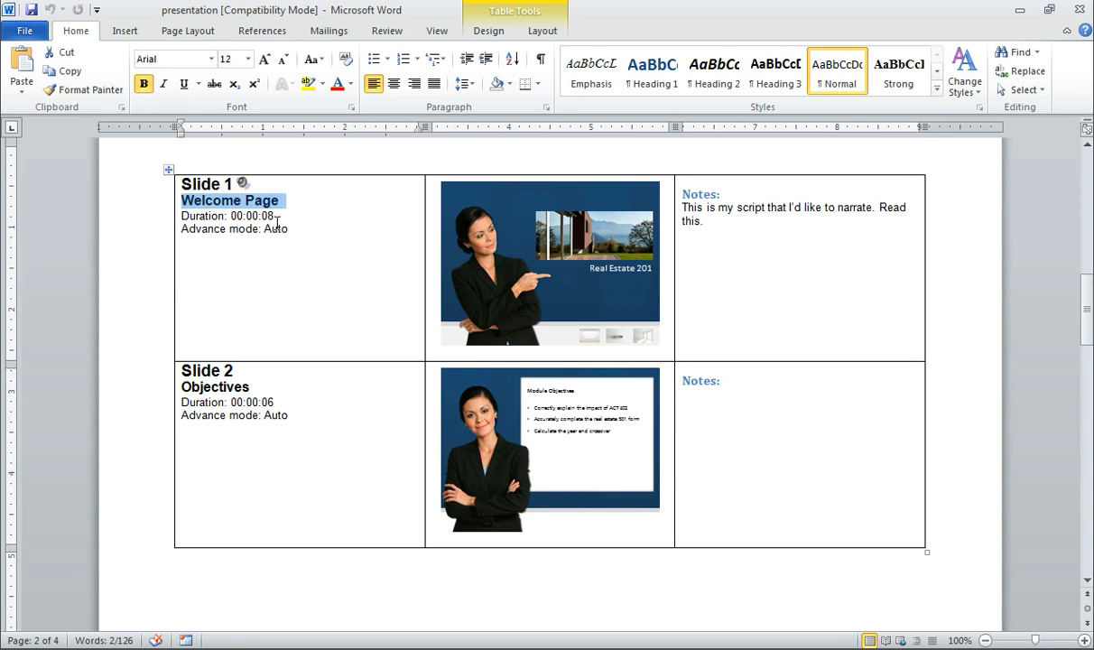
{"action": "left_click_drag", "start_coordinate": [275, 216], "coordinate": [191, 204]}
{"action": "left_click_drag", "start_coordinate": [296, 228], "coordinate": [208, 234]}
{"action": "left_click", "coordinate": [265, 249]}
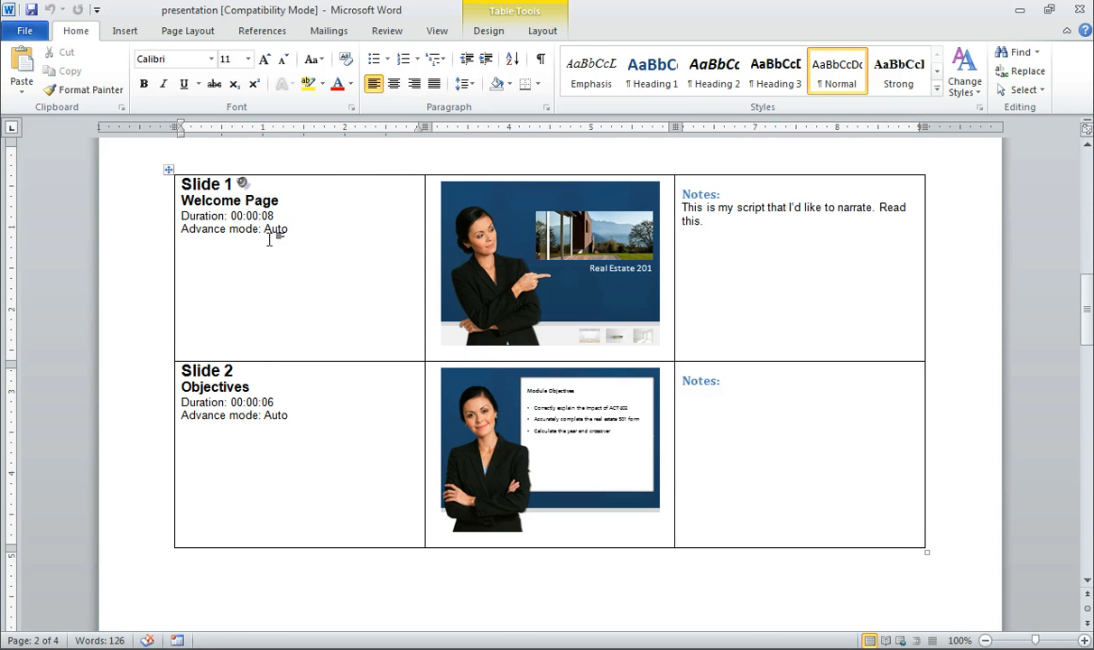
{"action": "left_click", "coordinate": [728, 234]}
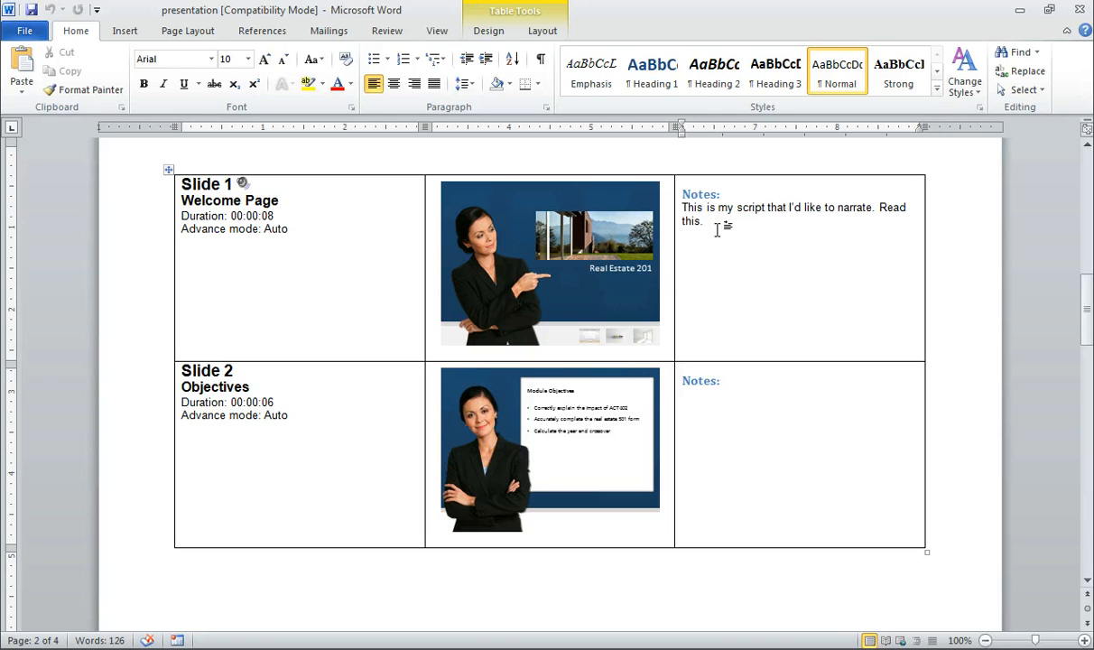
{"action": "left_click_drag", "start_coordinate": [683, 207], "coordinate": [708, 222]}
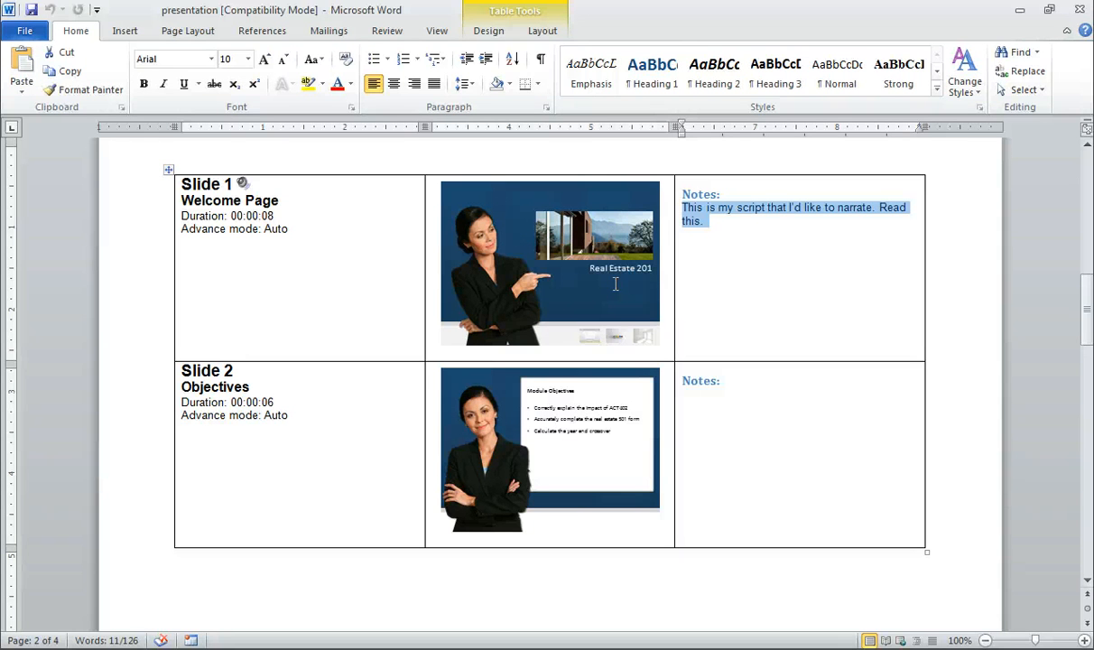
{"action": "left_click", "coordinate": [737, 255]}
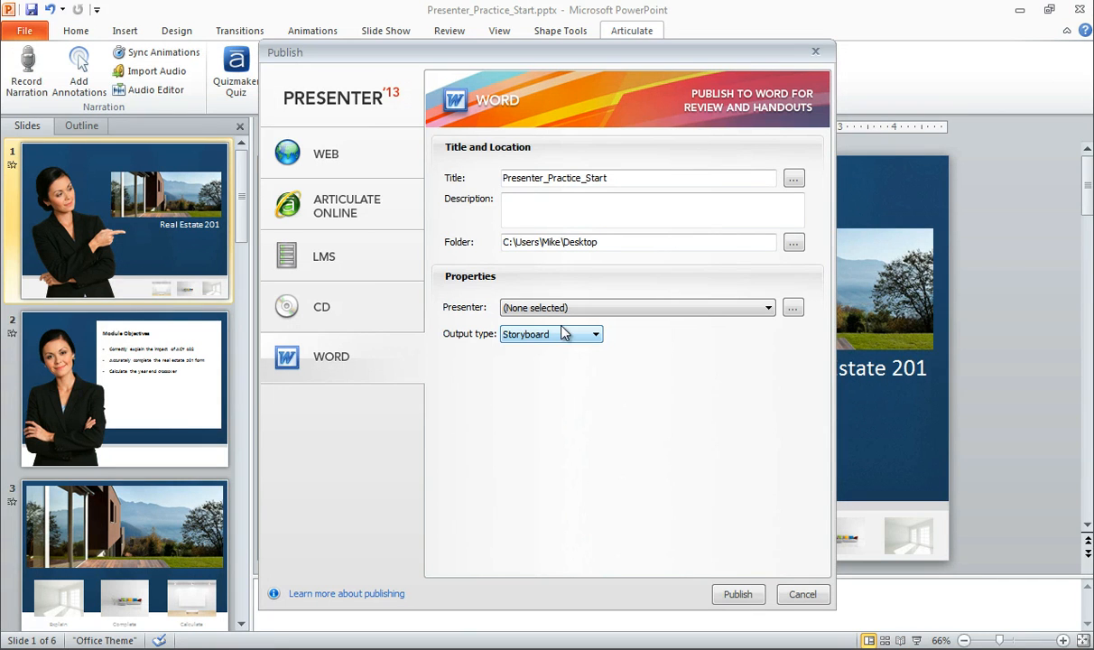
- Return to the Publish dialog in PowerPoint, display the web publishing options, and look over the Presenter Player's properties
{"action": "left_click", "coordinate": [939, 505]}
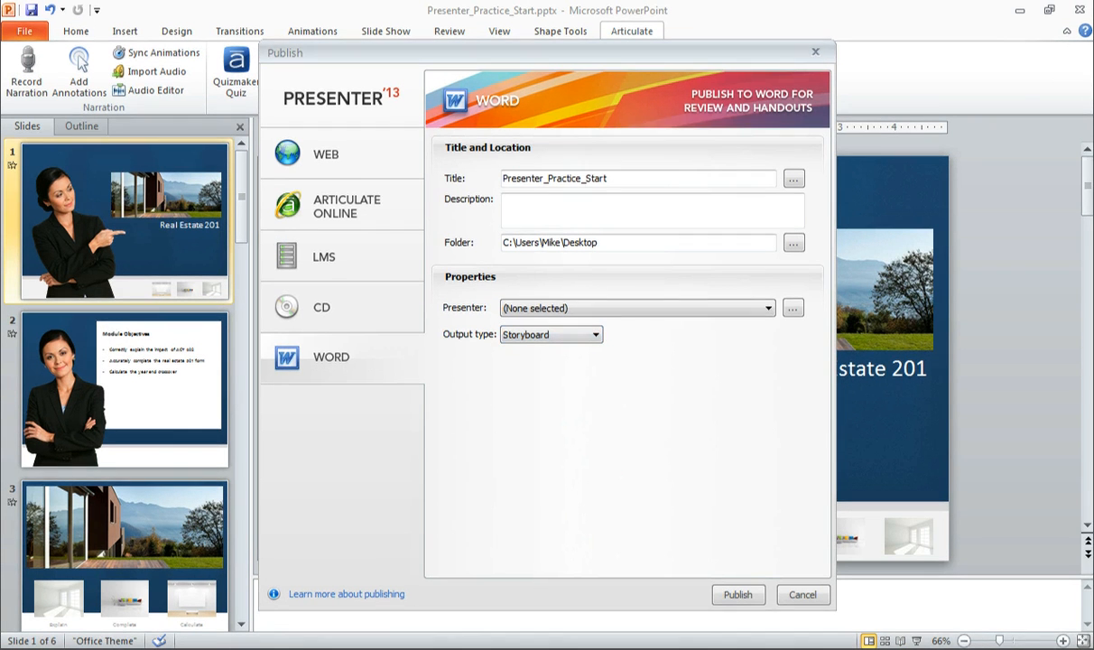
{"action": "left_click", "coordinate": [366, 165]}
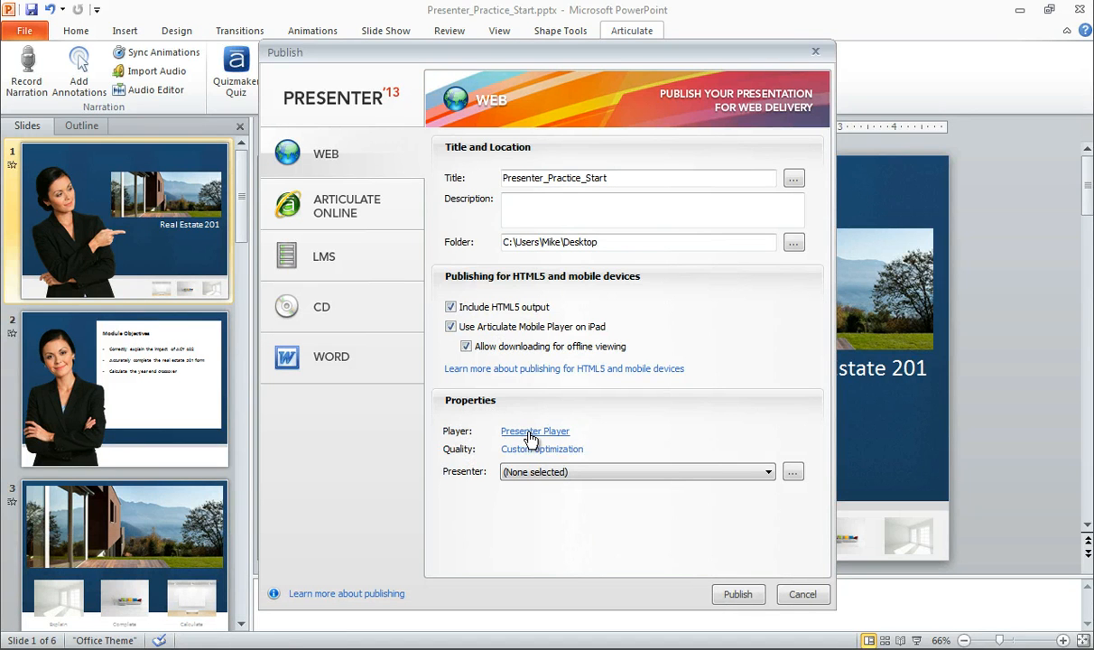
{"action": "left_click", "coordinate": [532, 432]}
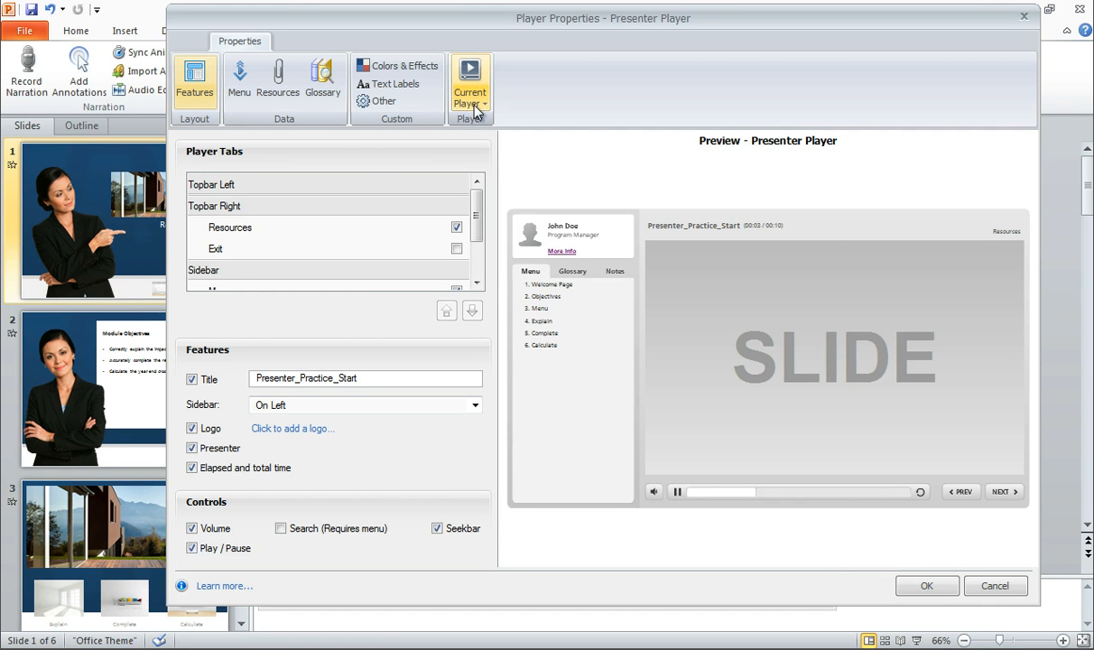
{"action": "left_click", "coordinate": [925, 584]}
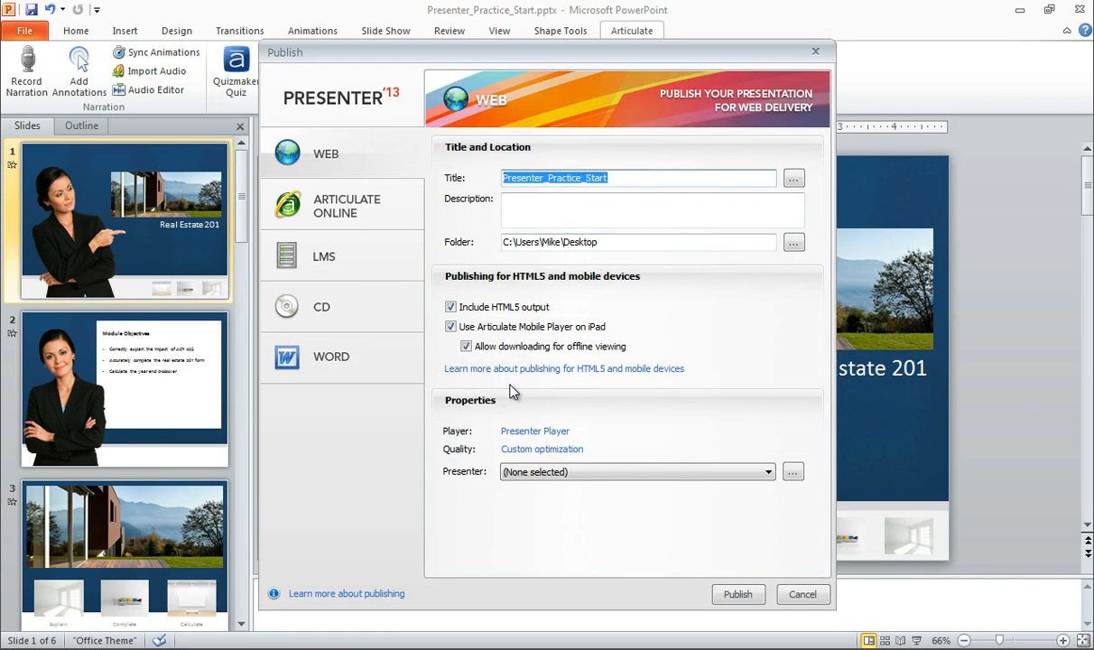
- Try the Standard publish quality, and a Custom quality with a 160 kbps audio bitrate and 100% image quality
{"action": "left_click", "coordinate": [534, 449]}
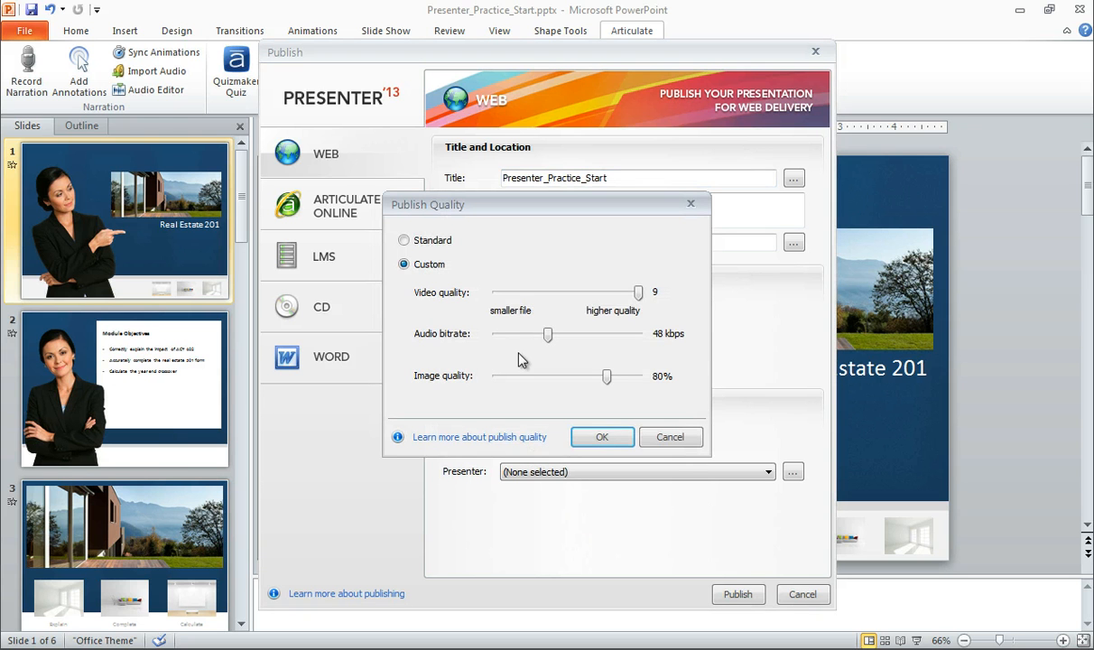
{"action": "left_click", "coordinate": [419, 245]}
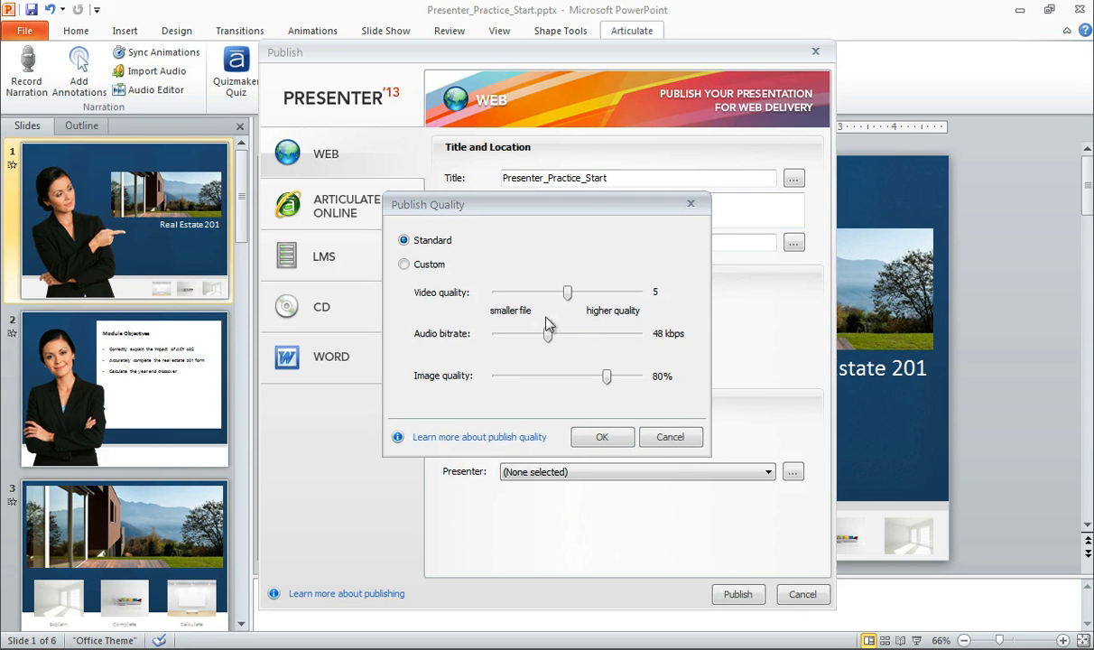
{"action": "left_click", "coordinate": [411, 265]}
{"action": "mouse_move", "coordinate": [569, 296]}
{"action": "left_mouse_down"}
{"action": "mouse_move", "coordinate": [532, 289]}
{"action": "mouse_move", "coordinate": [588, 295]}
{"action": "mouse_move", "coordinate": [569, 292]}
{"action": "left_mouse_up"}
{"action": "left_click_drag", "start_coordinate": [607, 375], "coordinate": [559, 377]}
{"action": "left_click_drag", "start_coordinate": [557, 377], "coordinate": [645, 372]}
{"action": "left_click_drag", "start_coordinate": [547, 334], "coordinate": [672, 339]}
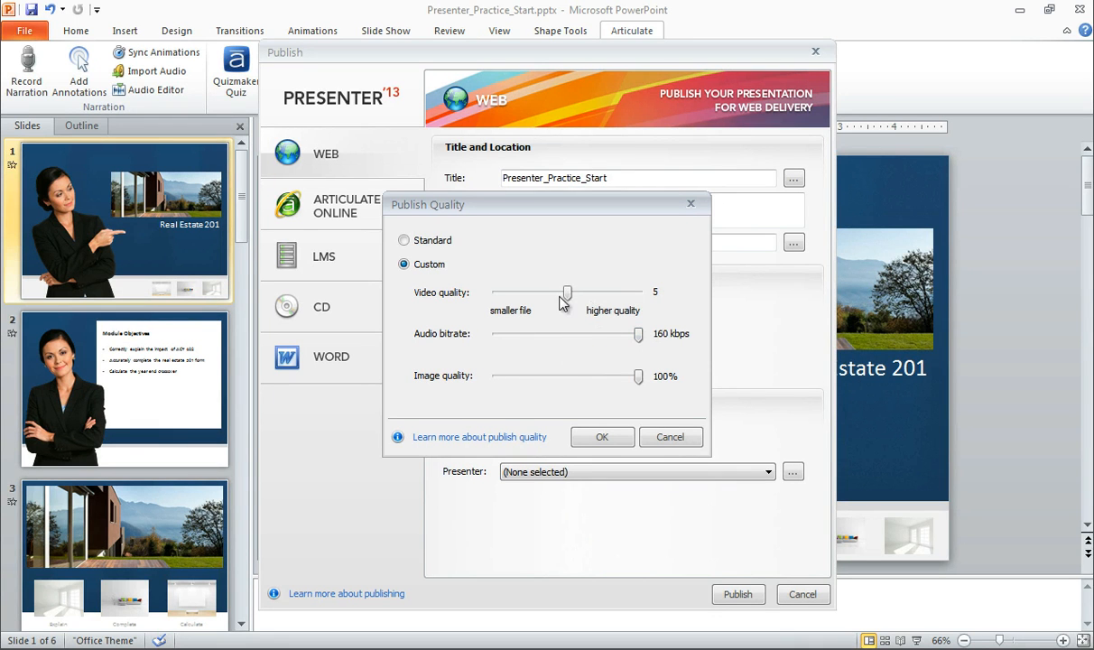
- Try custom publish quality values of 7 for video, 80 kbps for audio and 68% for images, and discard the changes
{"action": "left_click_drag", "start_coordinate": [567, 292], "coordinate": [681, 303]}
{"action": "left_click_drag", "start_coordinate": [638, 292], "coordinate": [603, 293]}
{"action": "left_click_drag", "start_coordinate": [636, 336], "coordinate": [600, 335]}
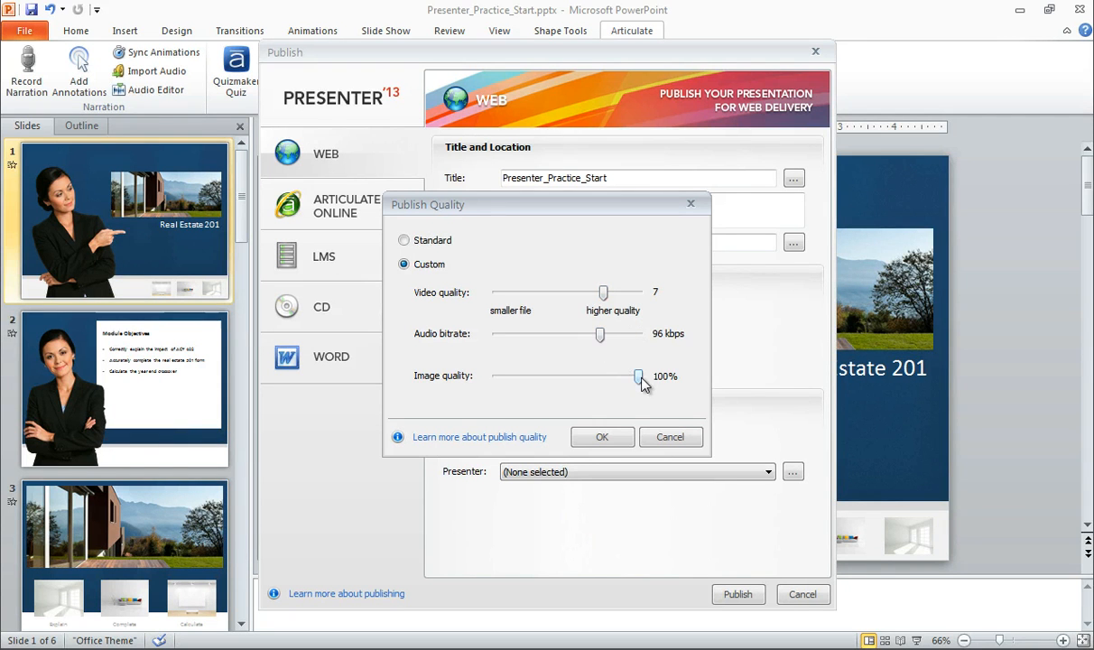
{"action": "left_click_drag", "start_coordinate": [638, 377], "coordinate": [591, 379]}
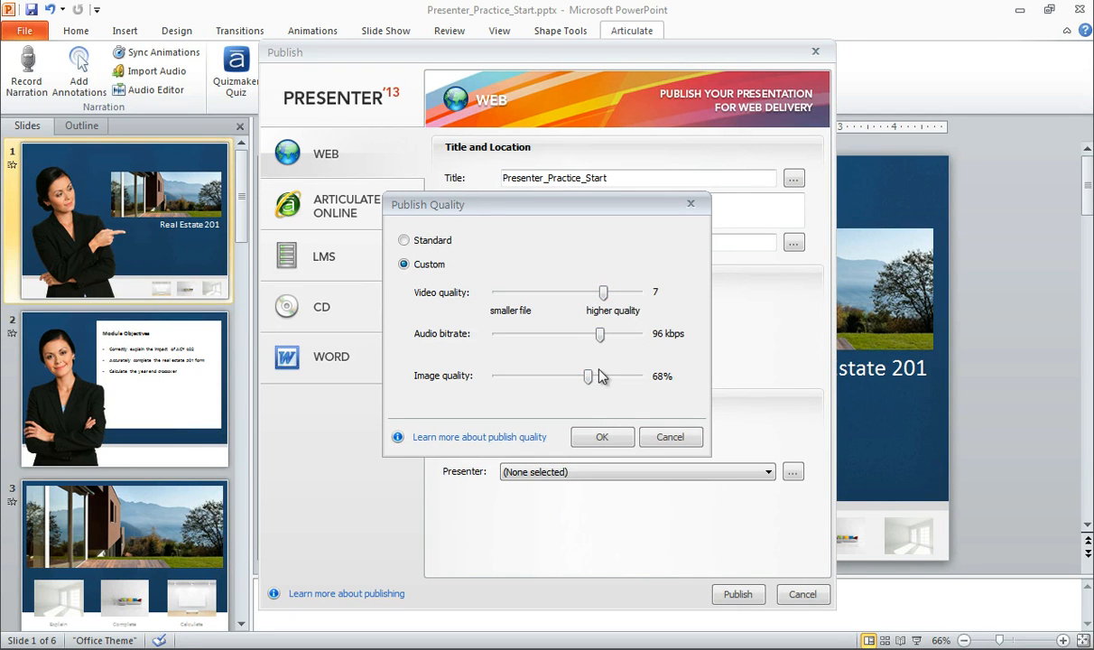
{"action": "left_click_drag", "start_coordinate": [599, 334], "coordinate": [593, 339]}
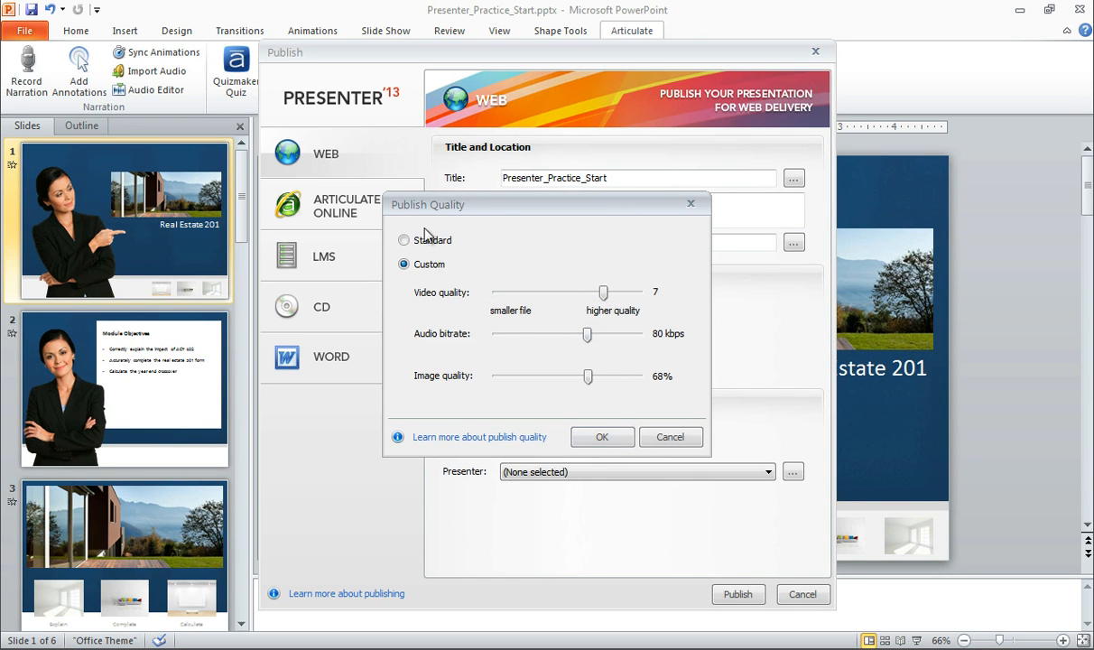
{"action": "left_click", "coordinate": [669, 437]}
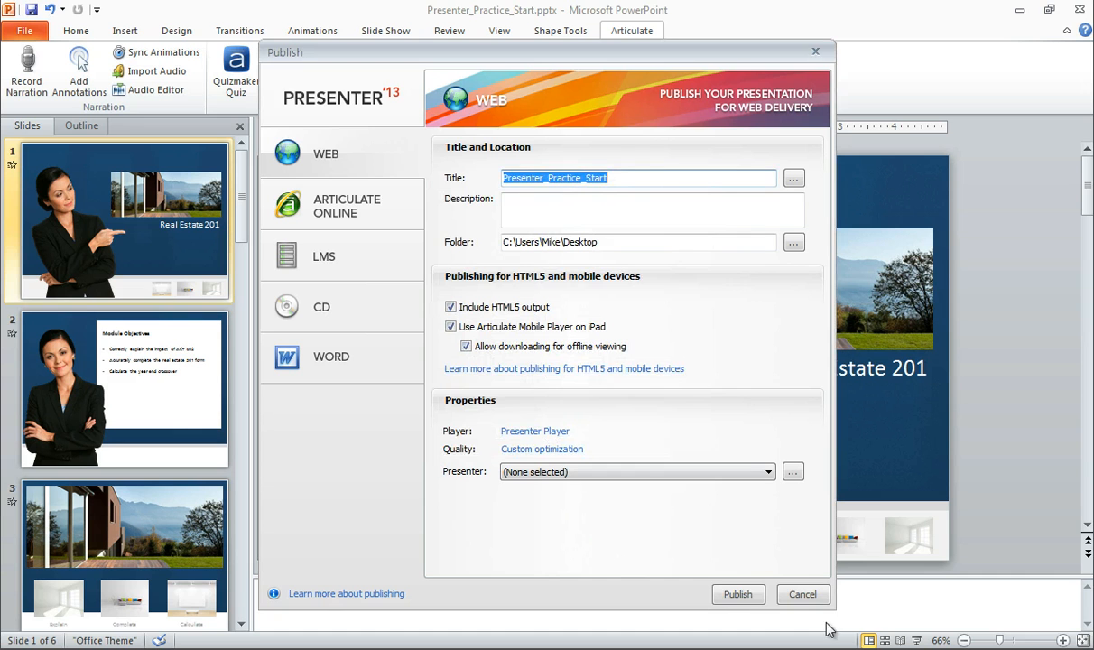